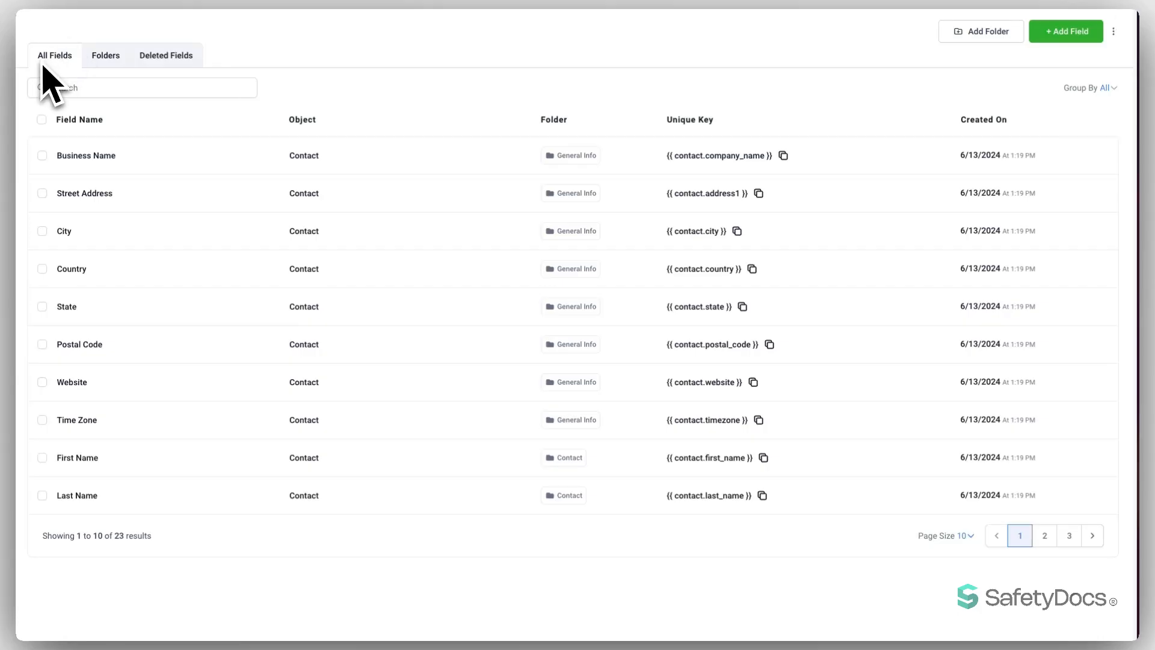
pyautogui.click(103, 56)
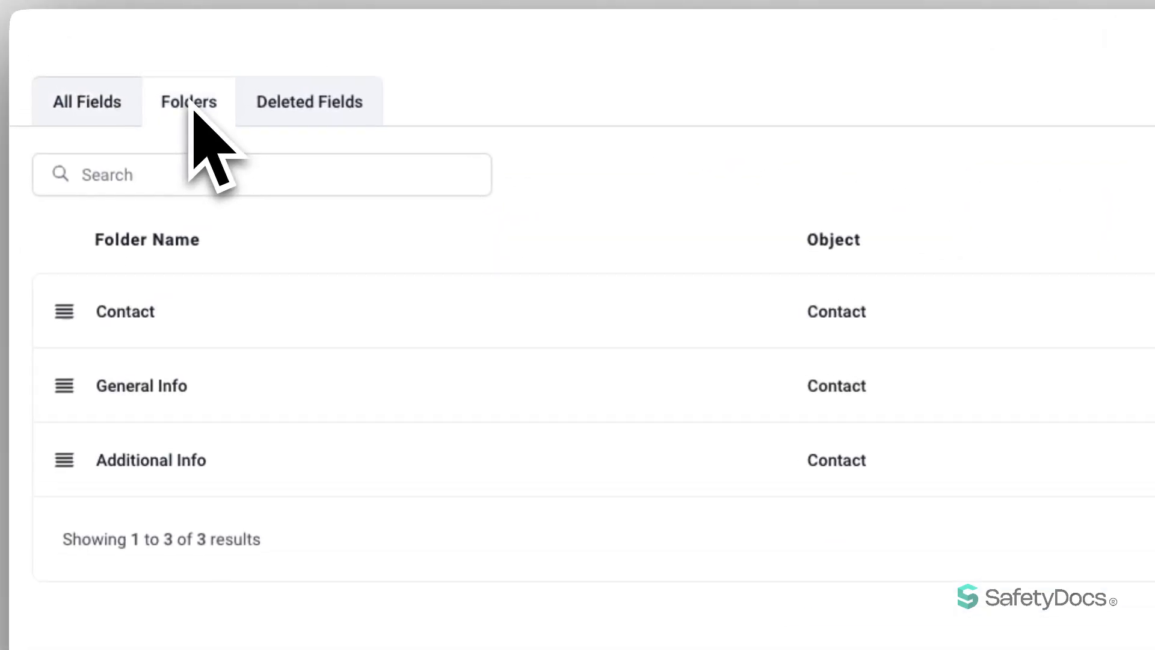
pyautogui.click(340, 106)
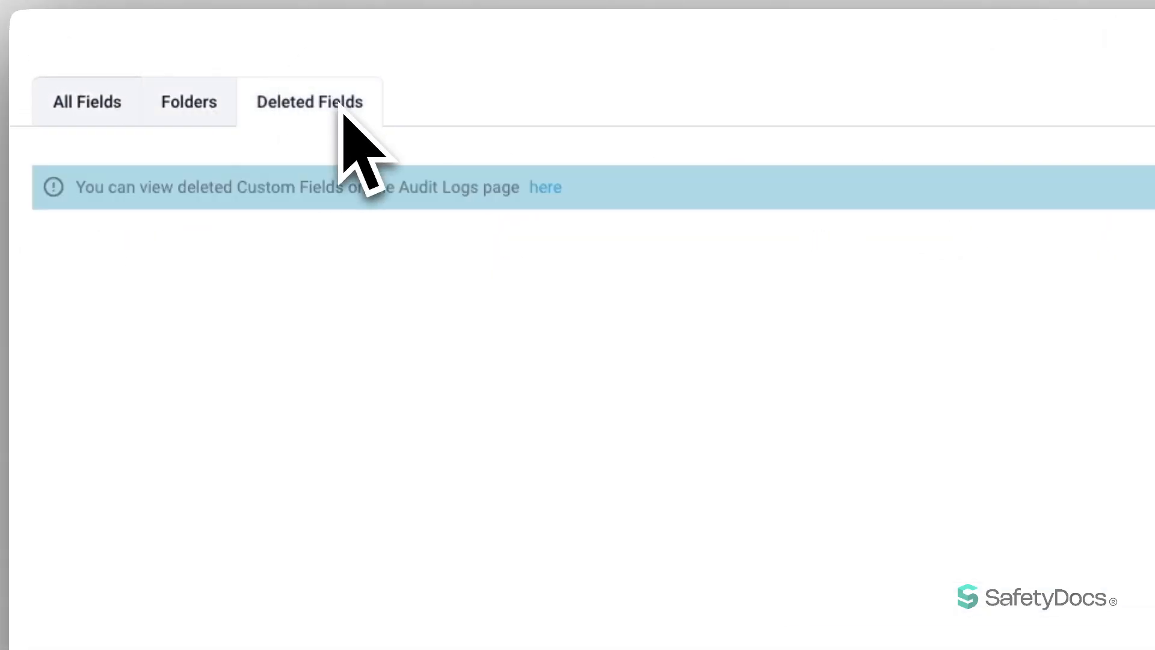
pyautogui.click(77, 103)
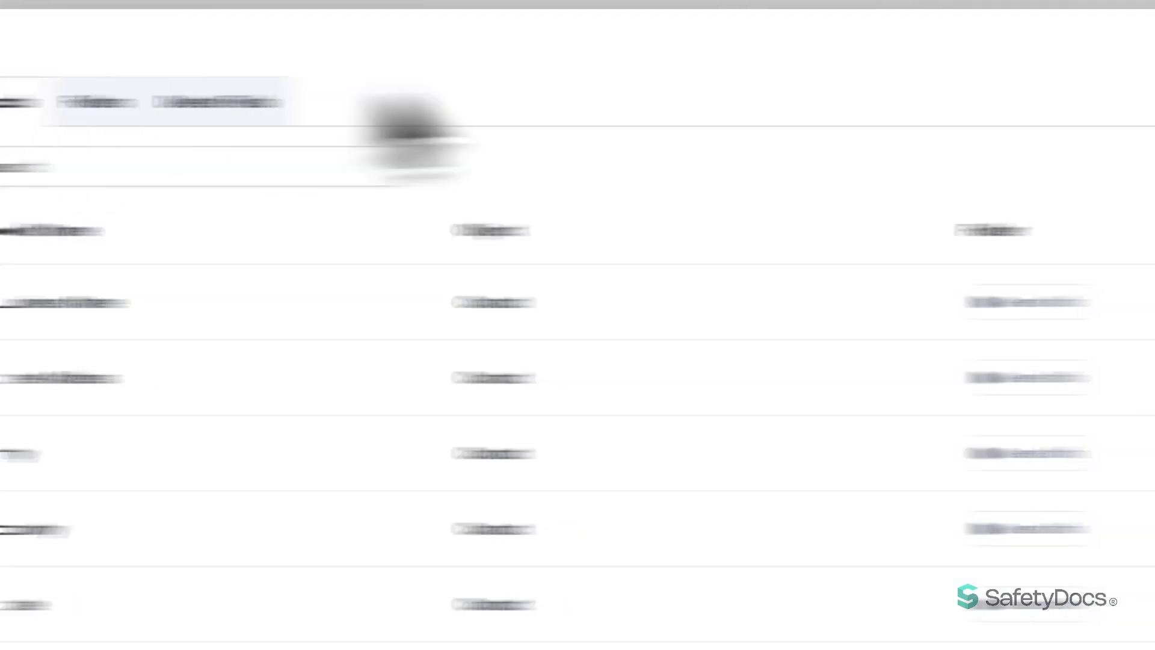
pyautogui.click(842, 55)
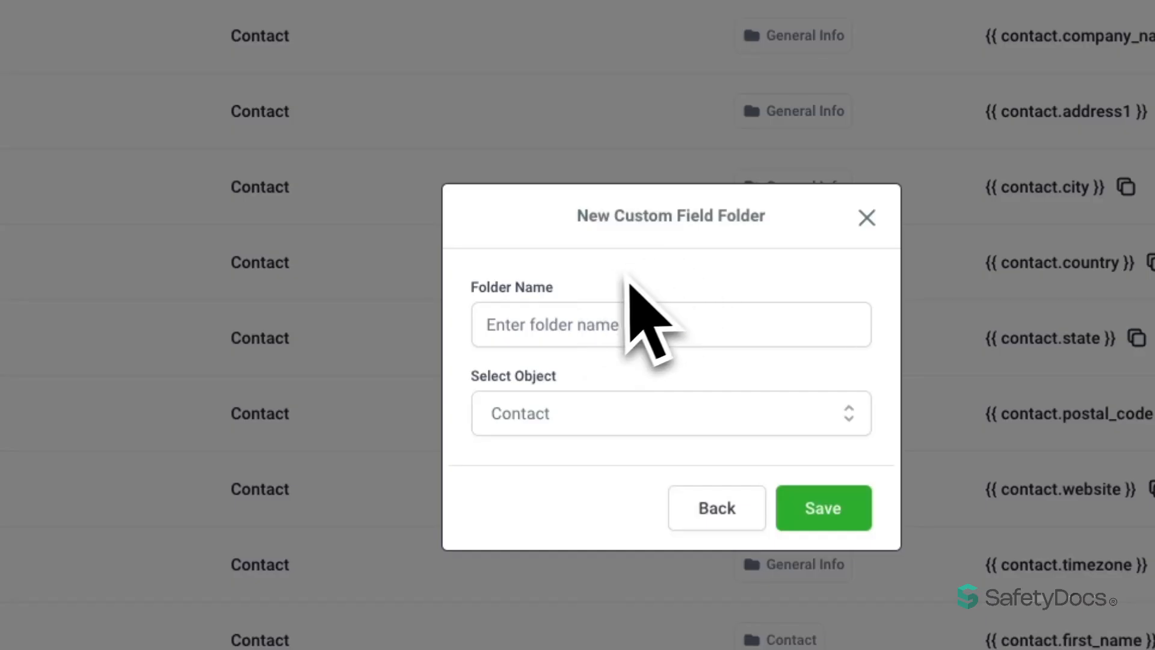
pyautogui.click(570, 421)
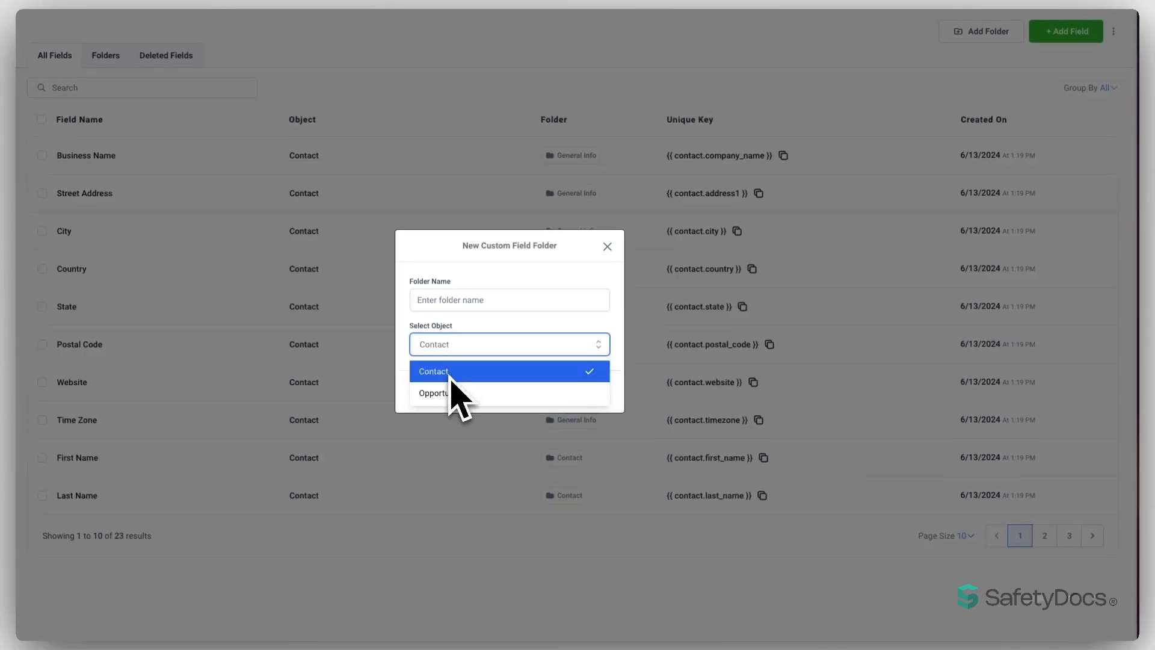
pyautogui.click(424, 345)
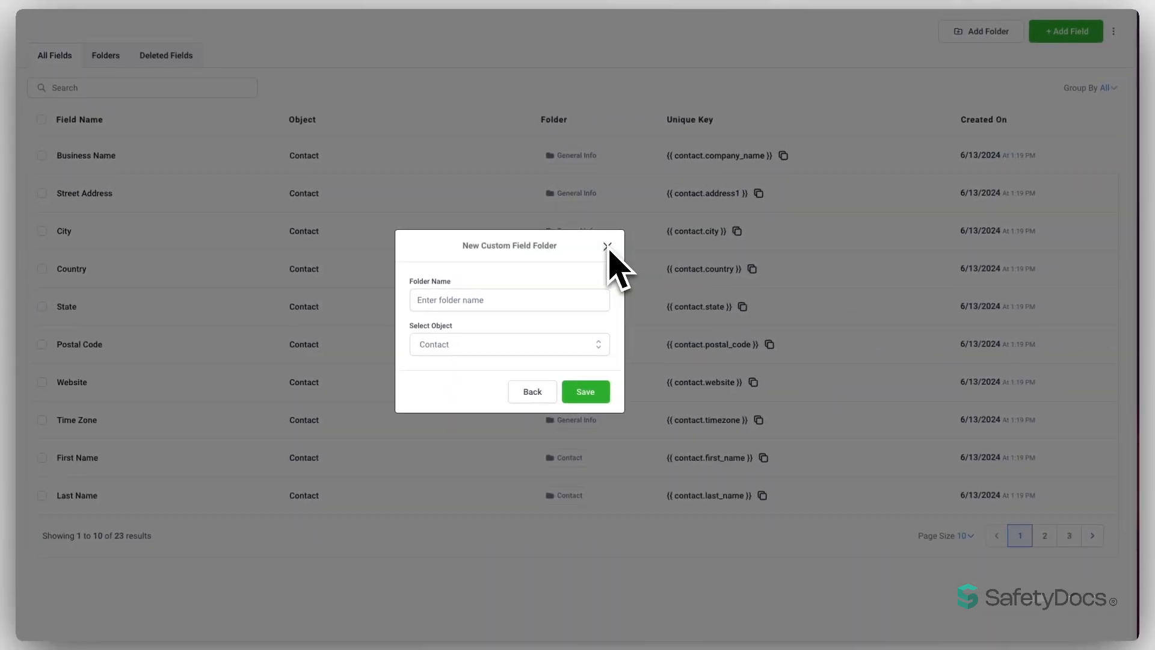
pyautogui.click(608, 246)
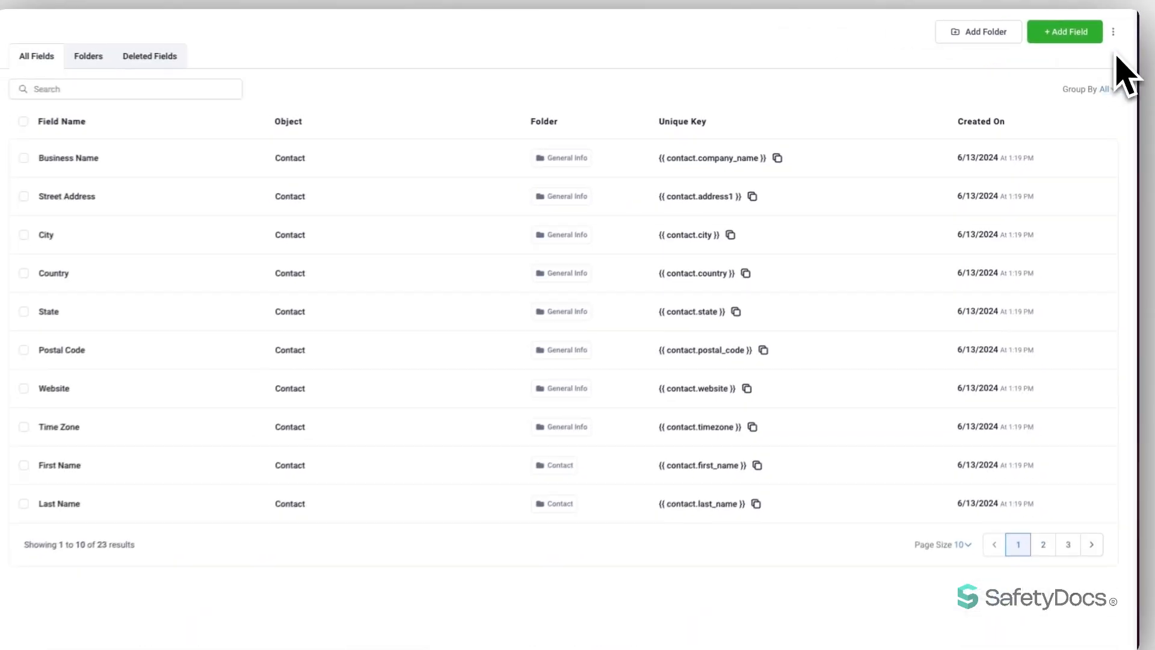
pyautogui.click(1113, 33)
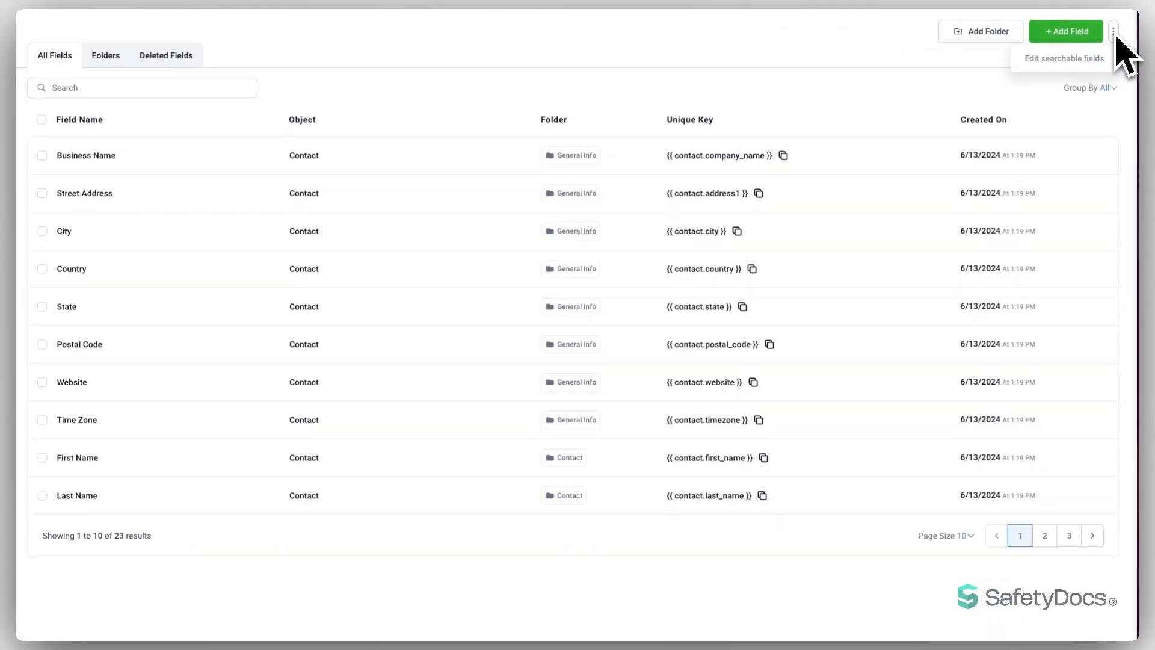
pyautogui.click(1057, 58)
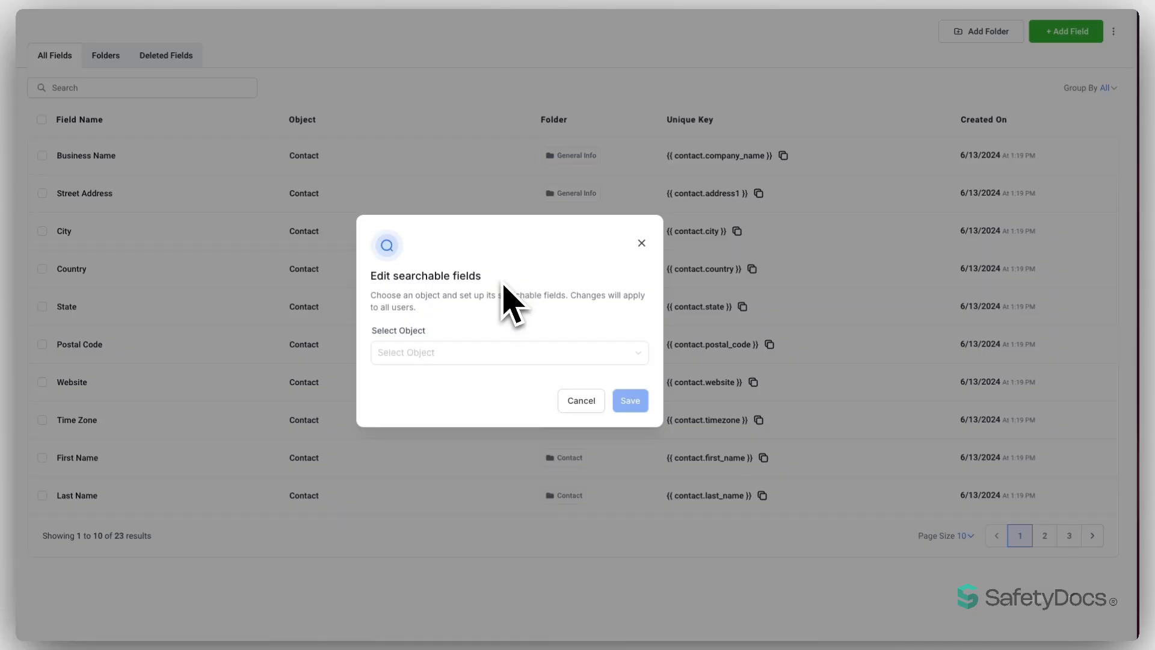
pyautogui.click(453, 352)
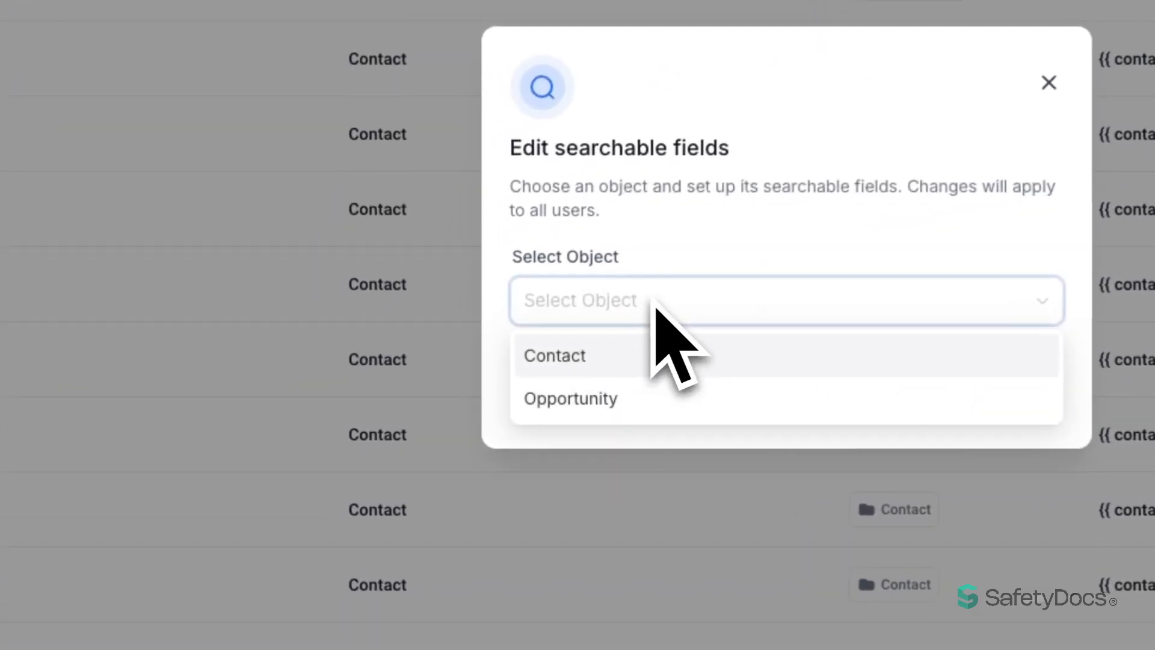
pyautogui.click(620, 344)
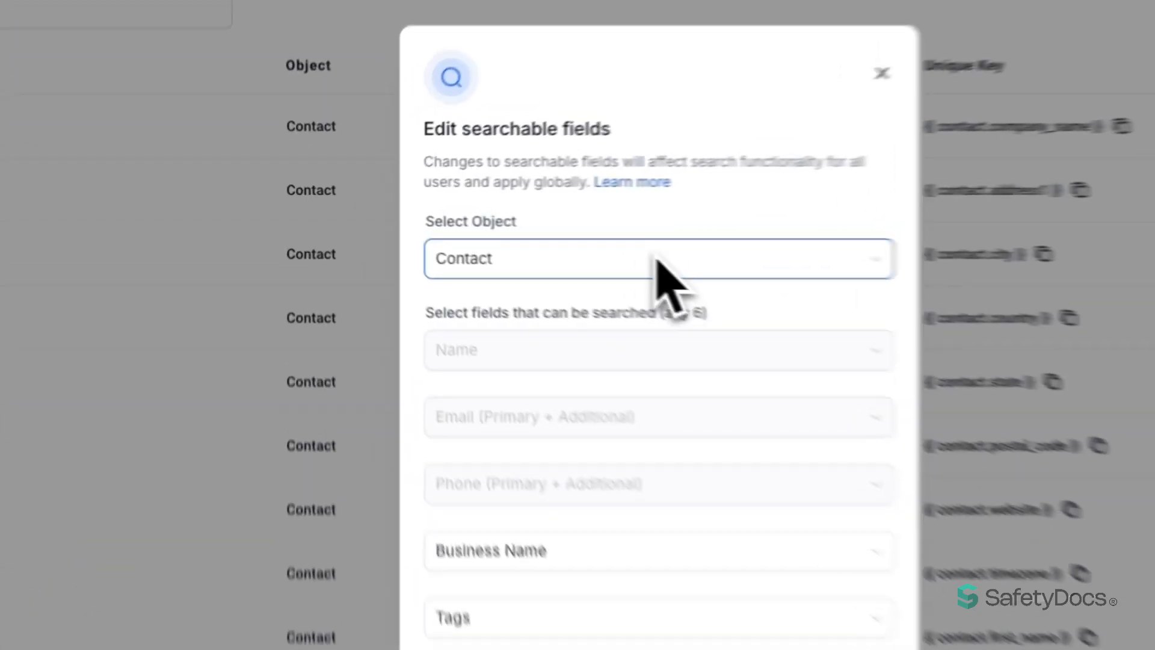
pyautogui.click(656, 259)
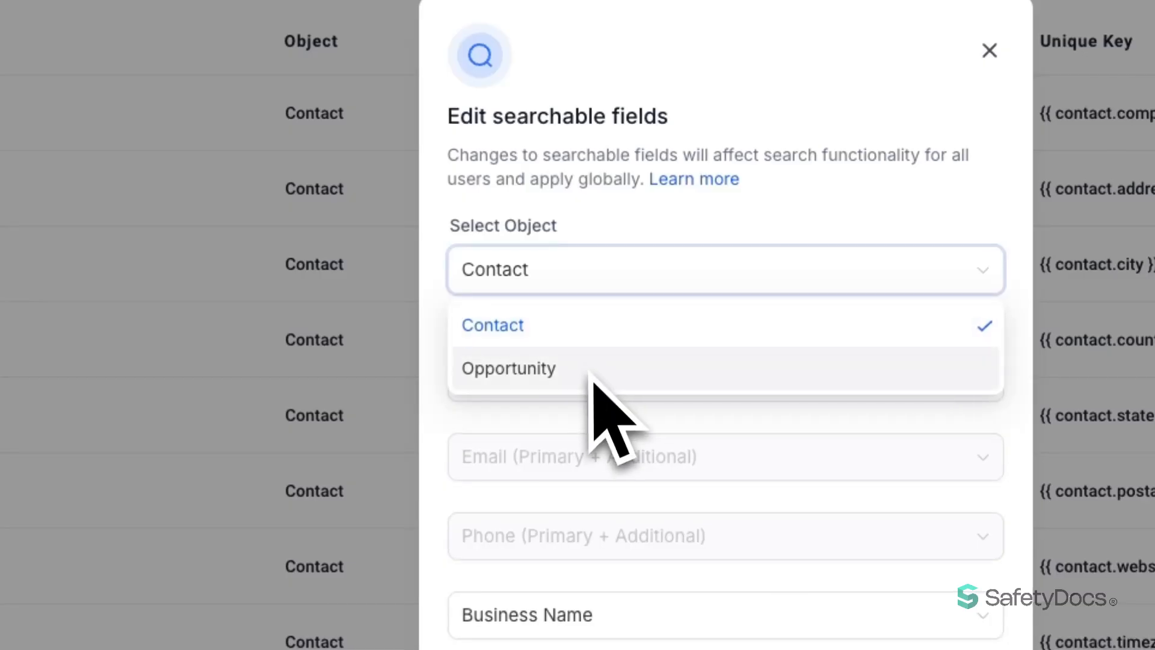
pyautogui.click(545, 349)
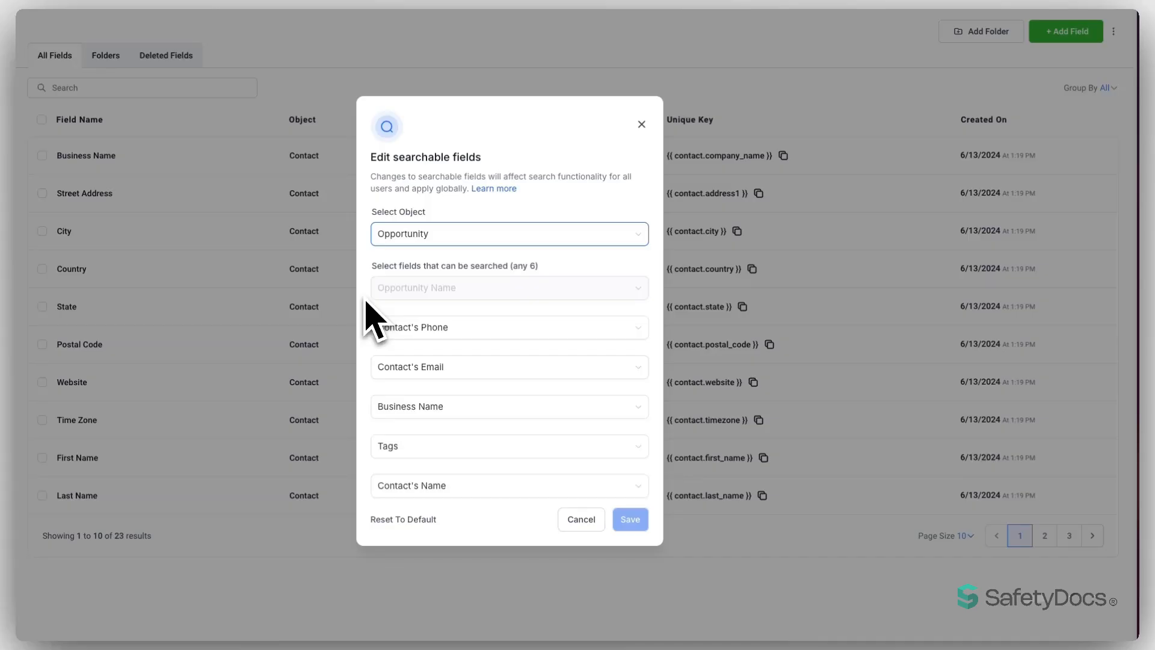
pyautogui.click(457, 487)
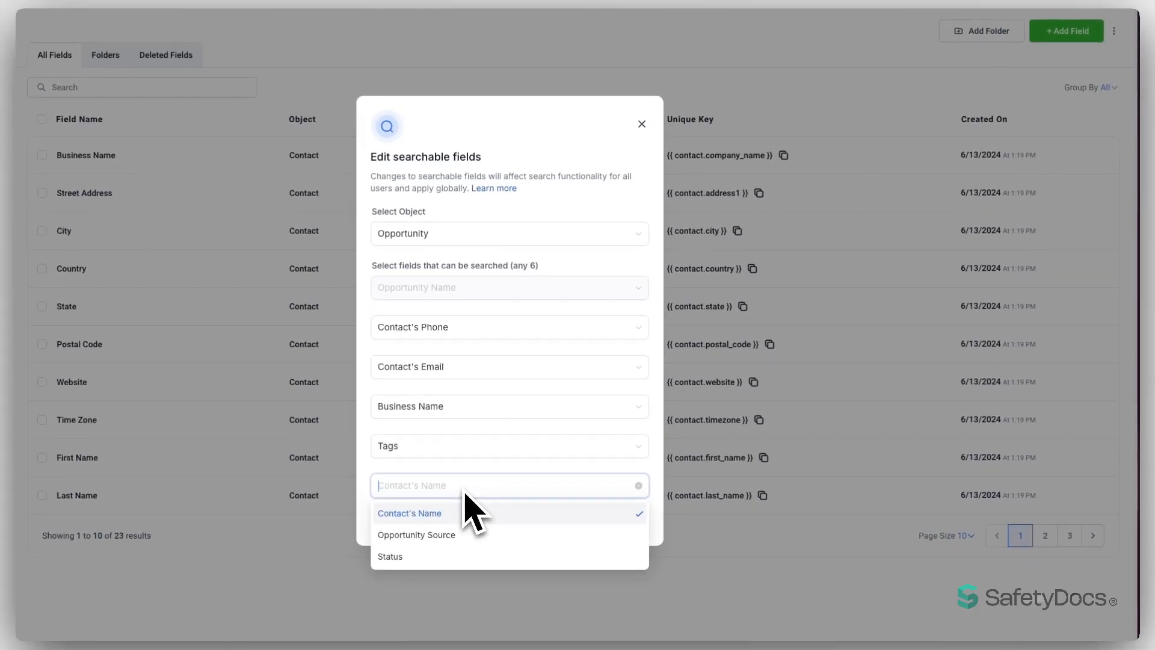
pyautogui.click(366, 481)
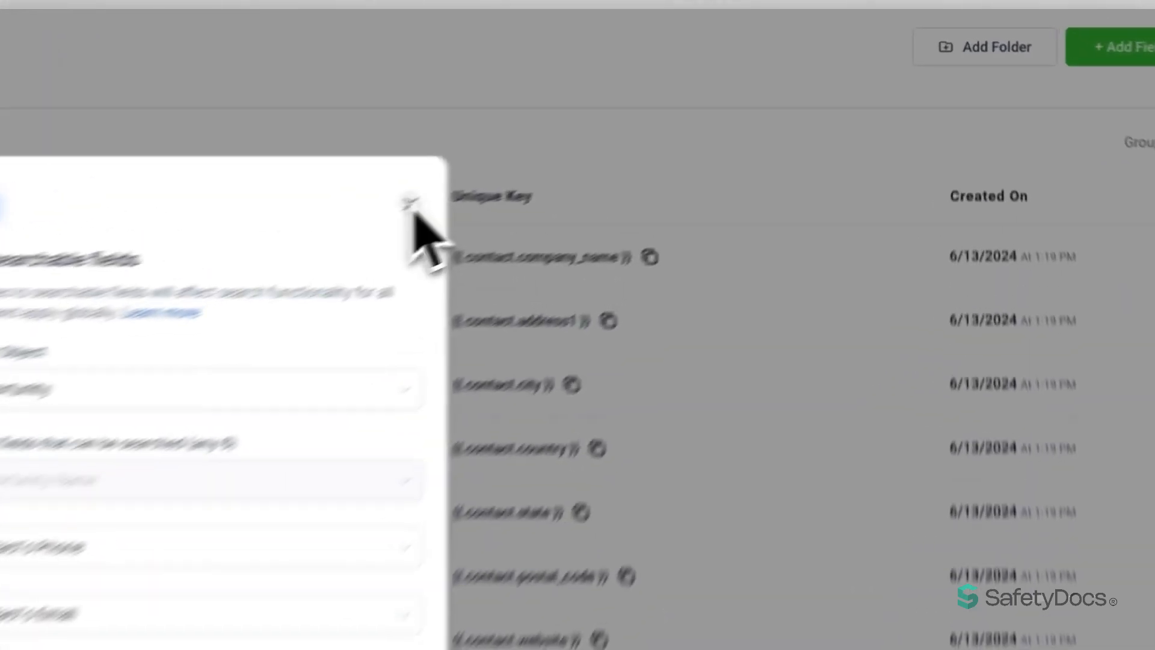
pyautogui.click(642, 124)
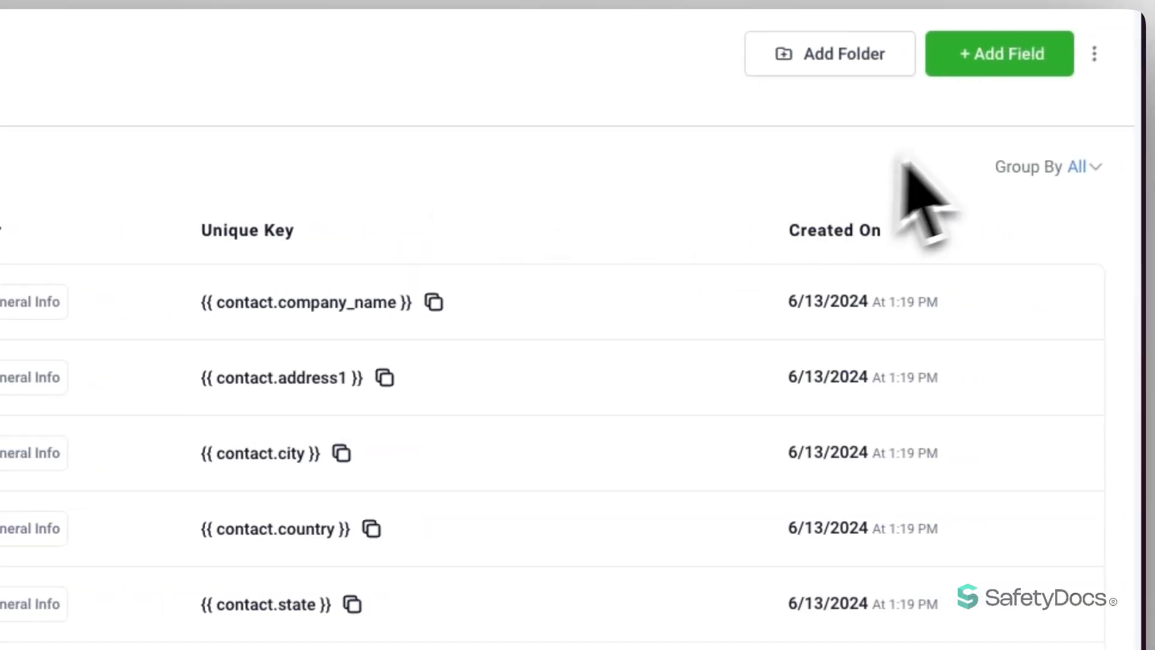
# - Start a new custom field and compare the Single Line, Multi Line, Text Box List and Number previews
pyautogui.click(997, 53)
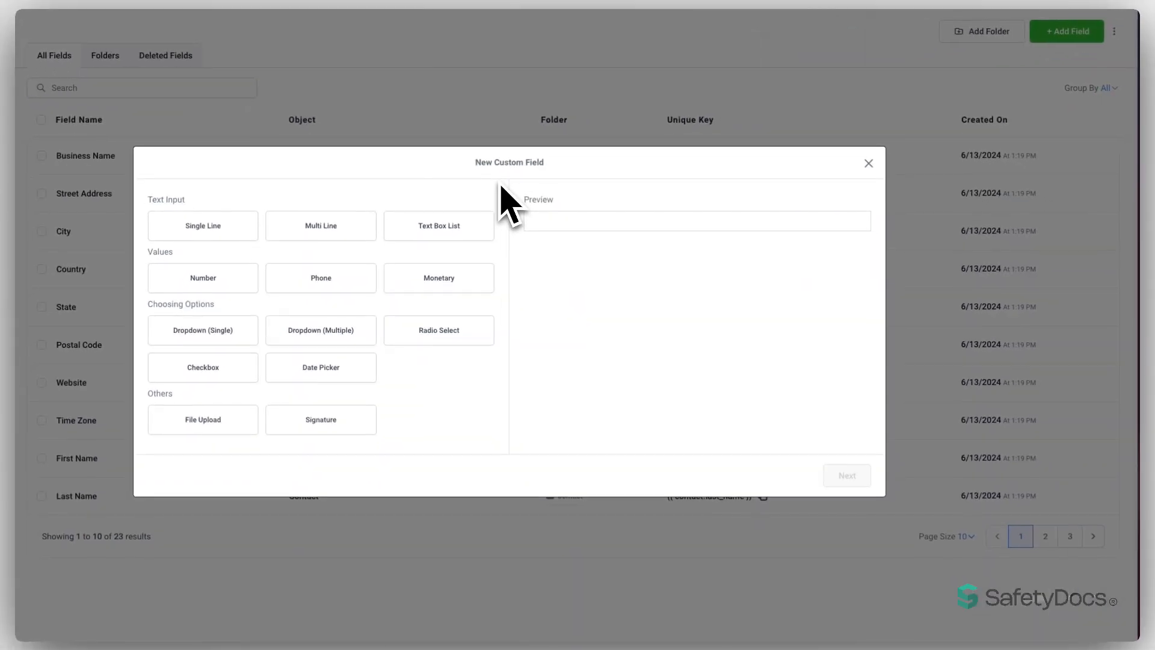
pyautogui.click(203, 226)
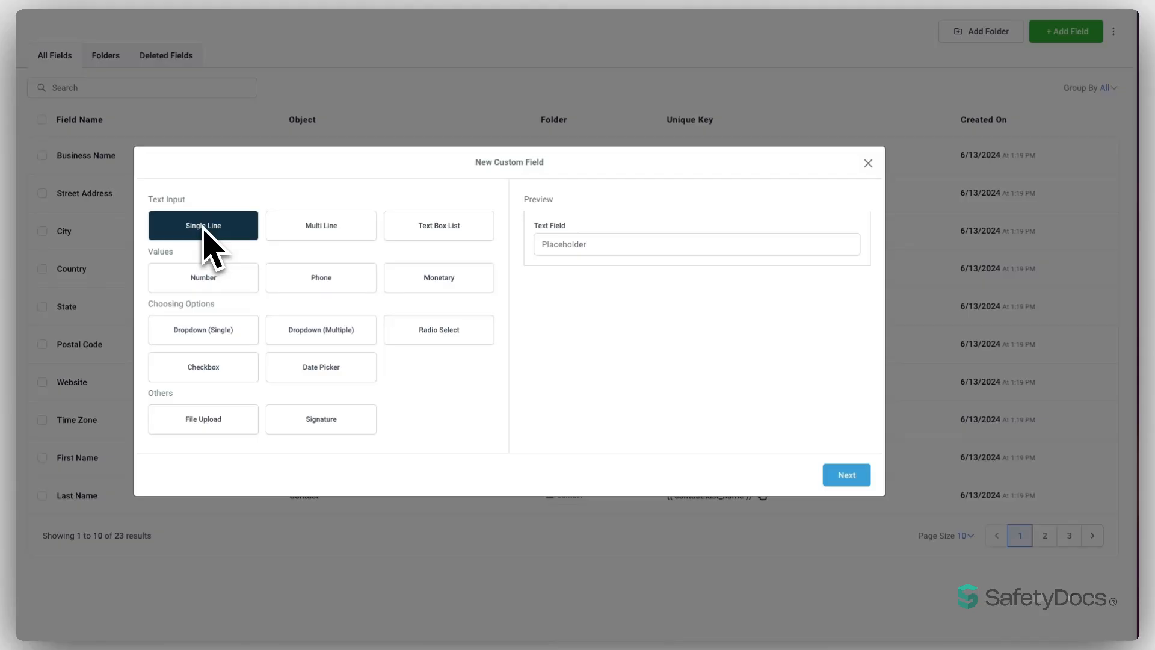
pyautogui.click(322, 227)
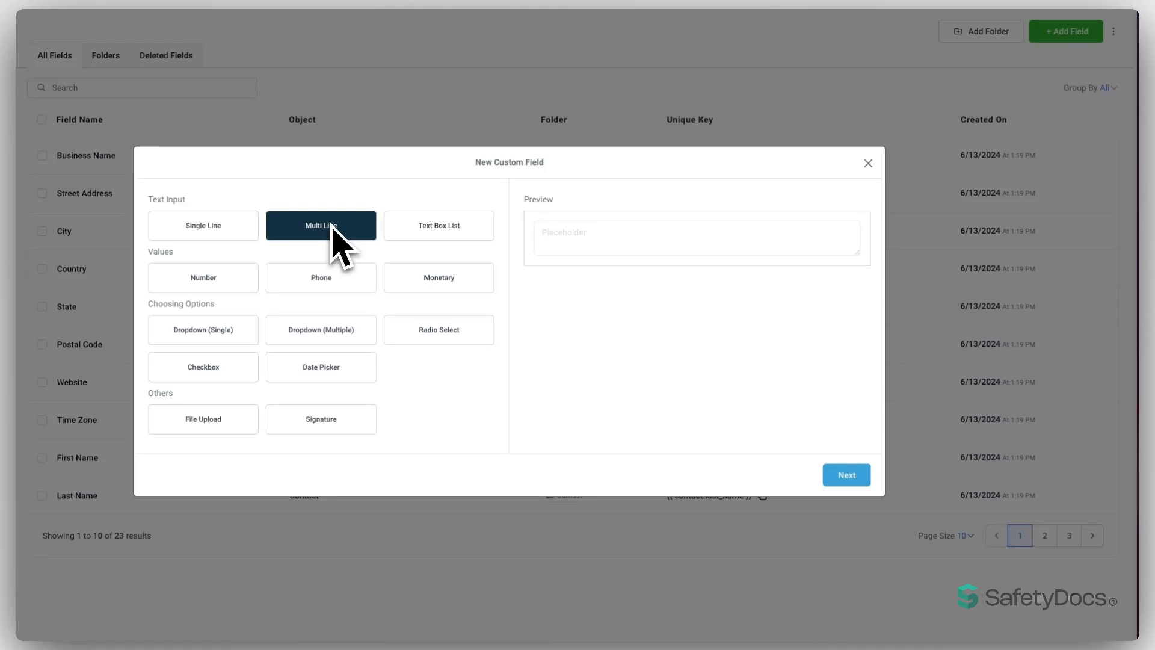
pyautogui.click(439, 223)
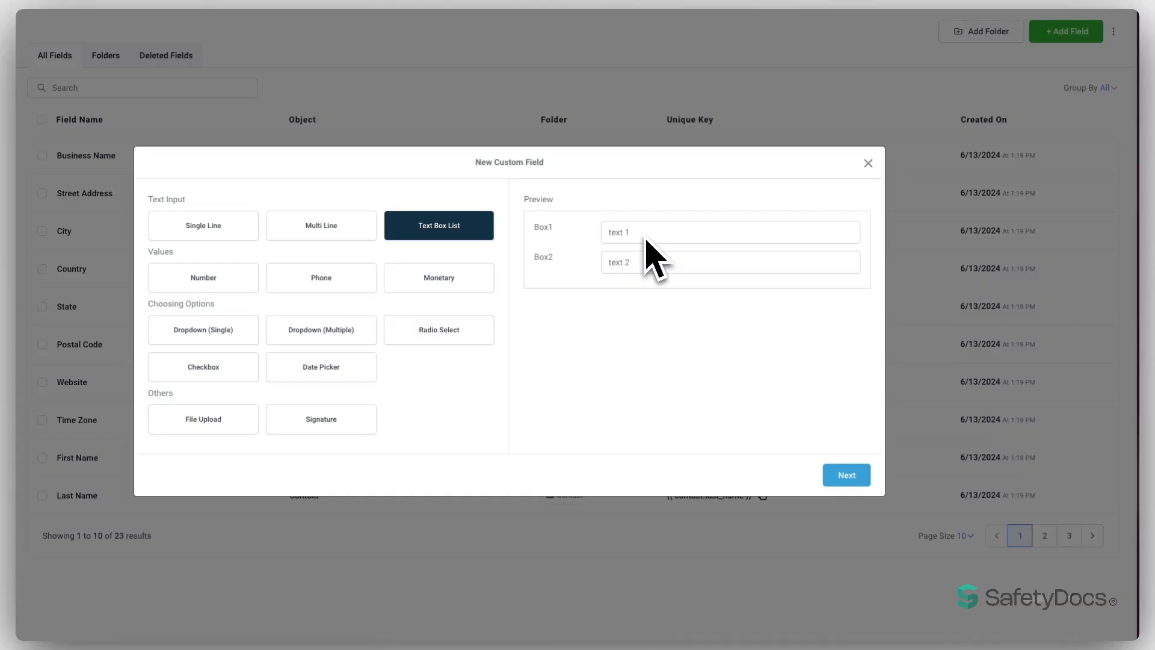
pyautogui.click(219, 277)
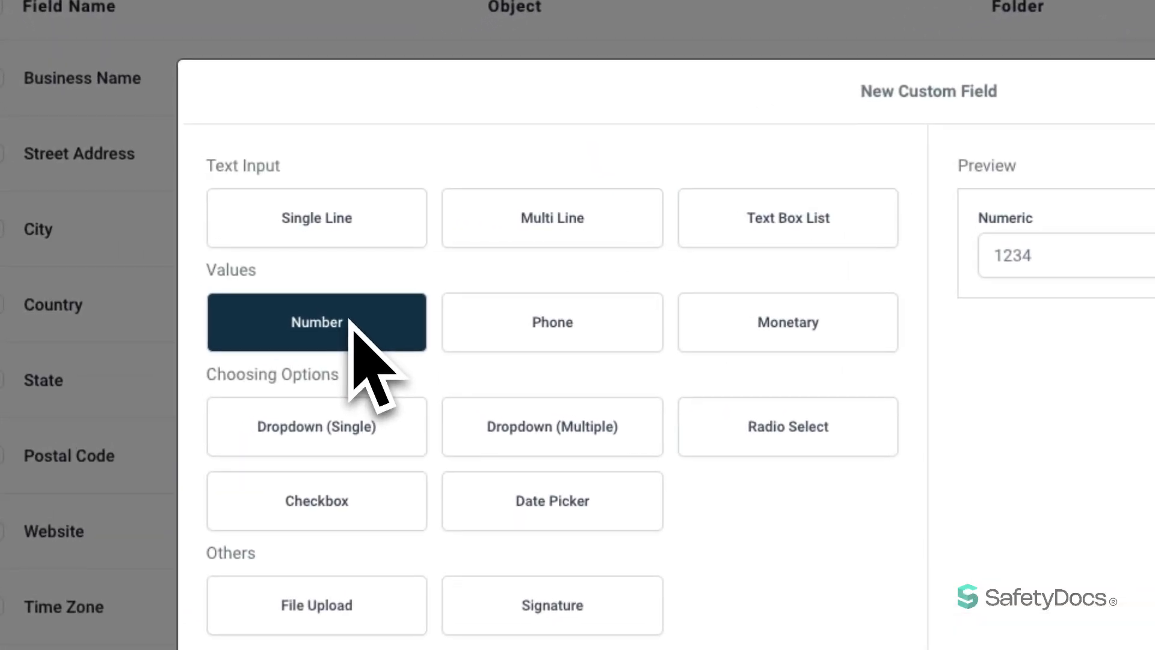
# - Preview the Phone and Monetary types, then Dropdown (Single) with its Option 1 and Option 2 samples
pyautogui.click(468, 334)
pyautogui.click(798, 326)
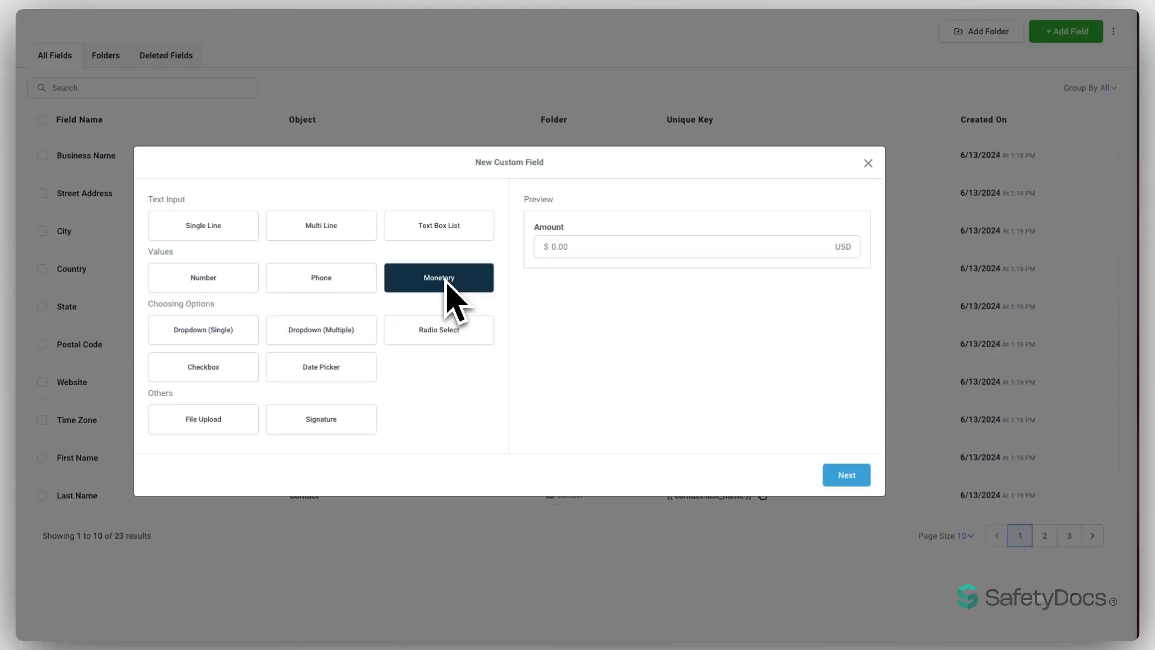
pyautogui.click(220, 331)
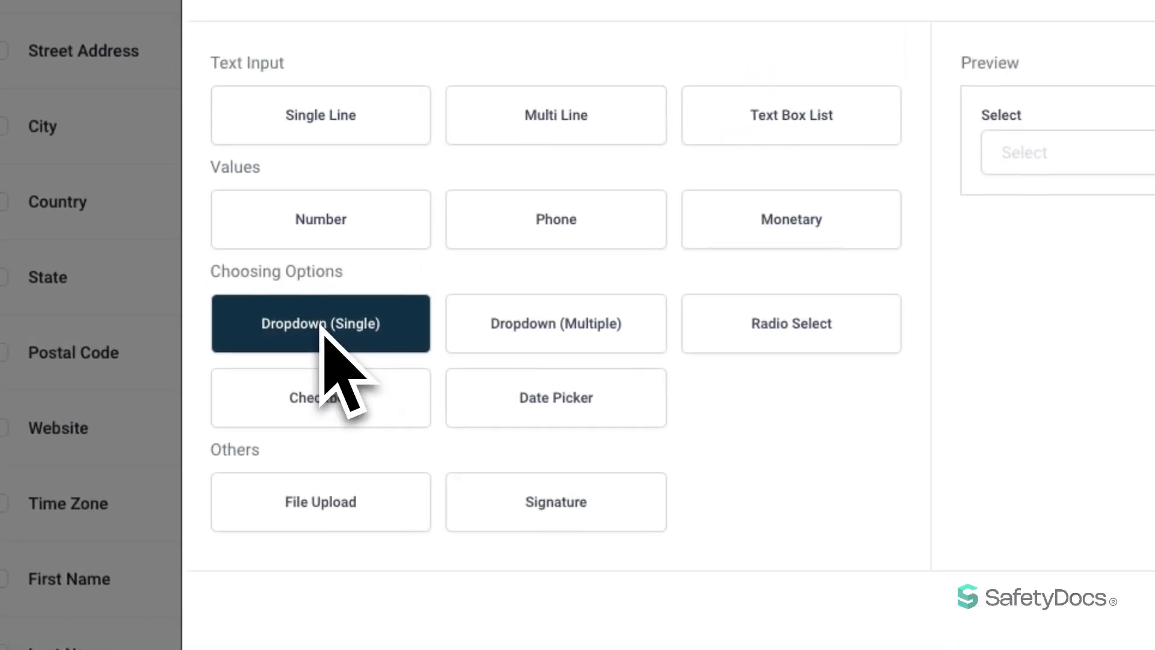
pyautogui.click(1083, 156)
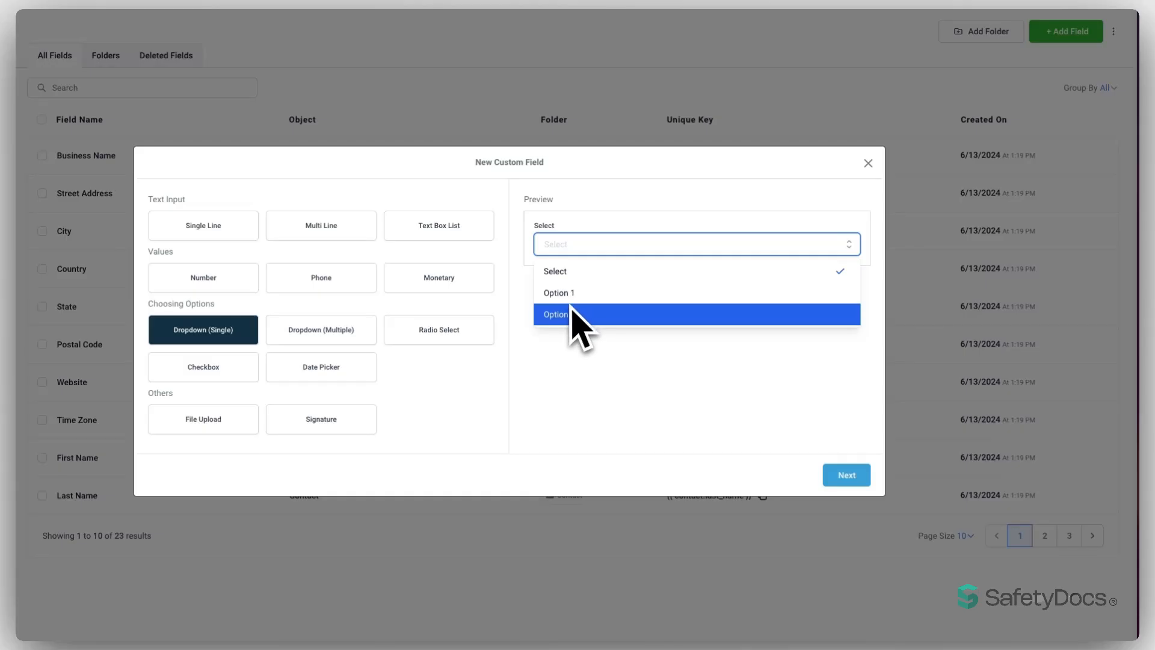
# - Compare the Dropdown (Multiple), Radio Select and Checkbox field type previews
pyautogui.click(320, 332)
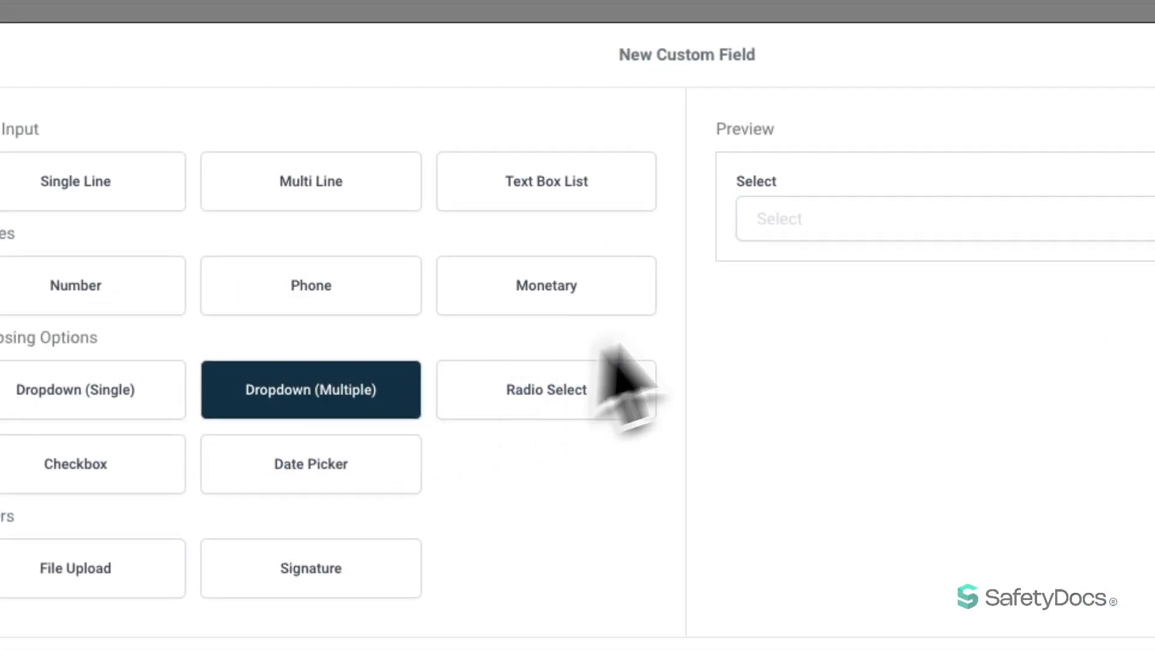
pyautogui.click(856, 228)
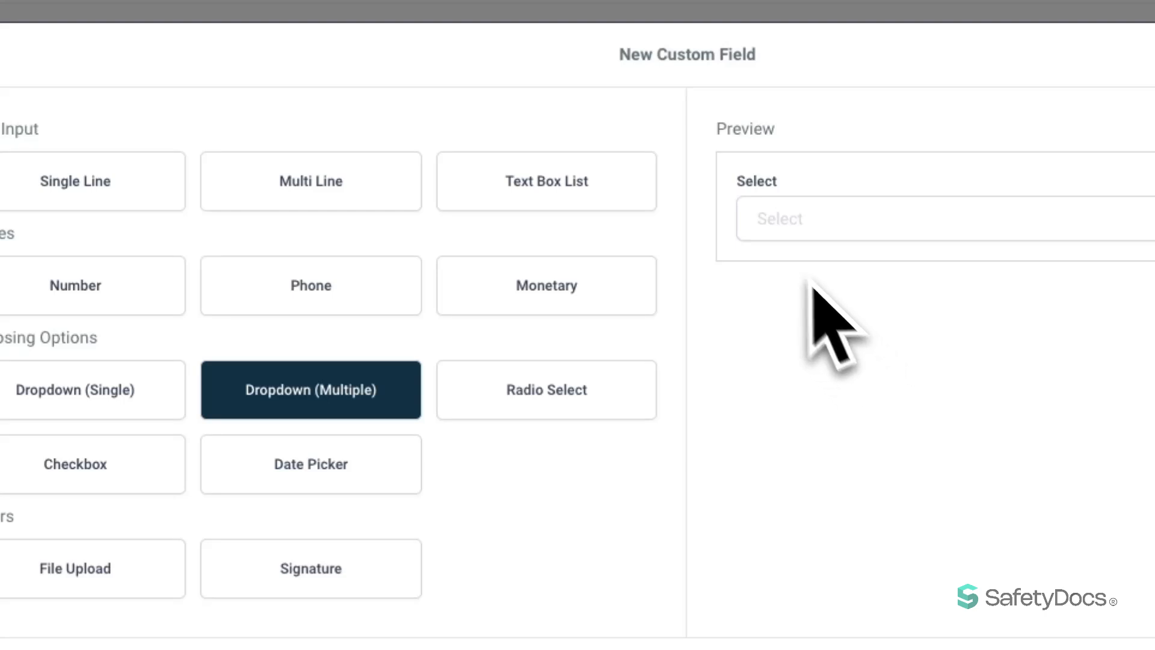
pyautogui.click(585, 385)
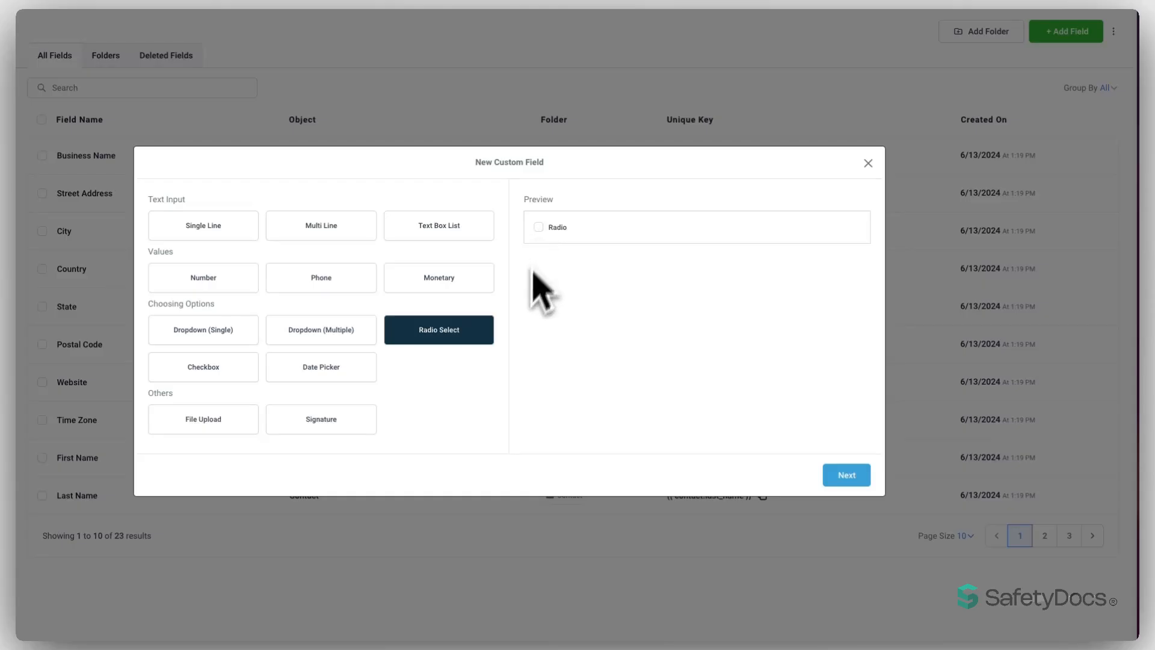
pyautogui.click(252, 368)
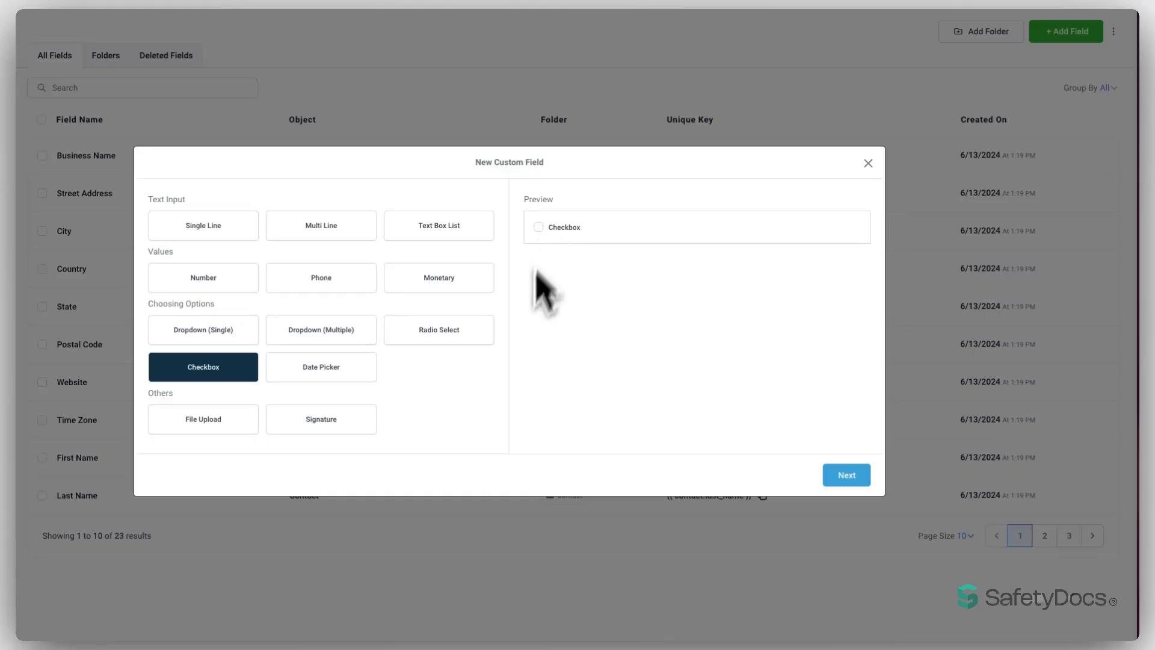
# - Switch to Date Picker and pick 07 Nov 2024 in its preview calendar
pyautogui.click(310, 370)
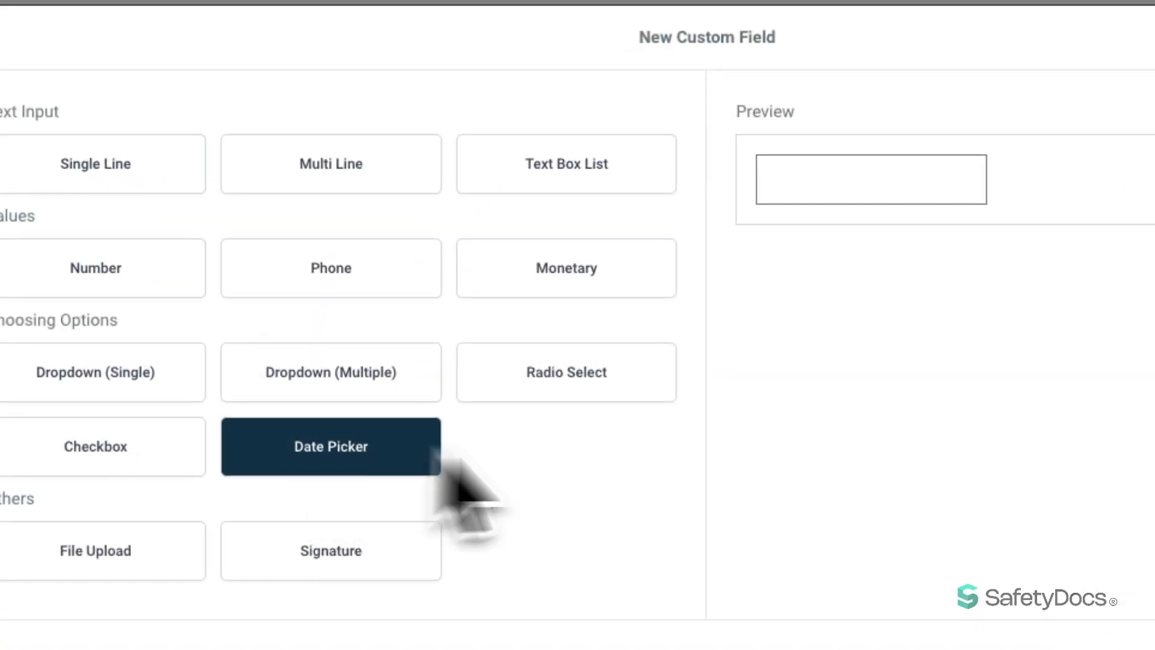
pyautogui.click(810, 193)
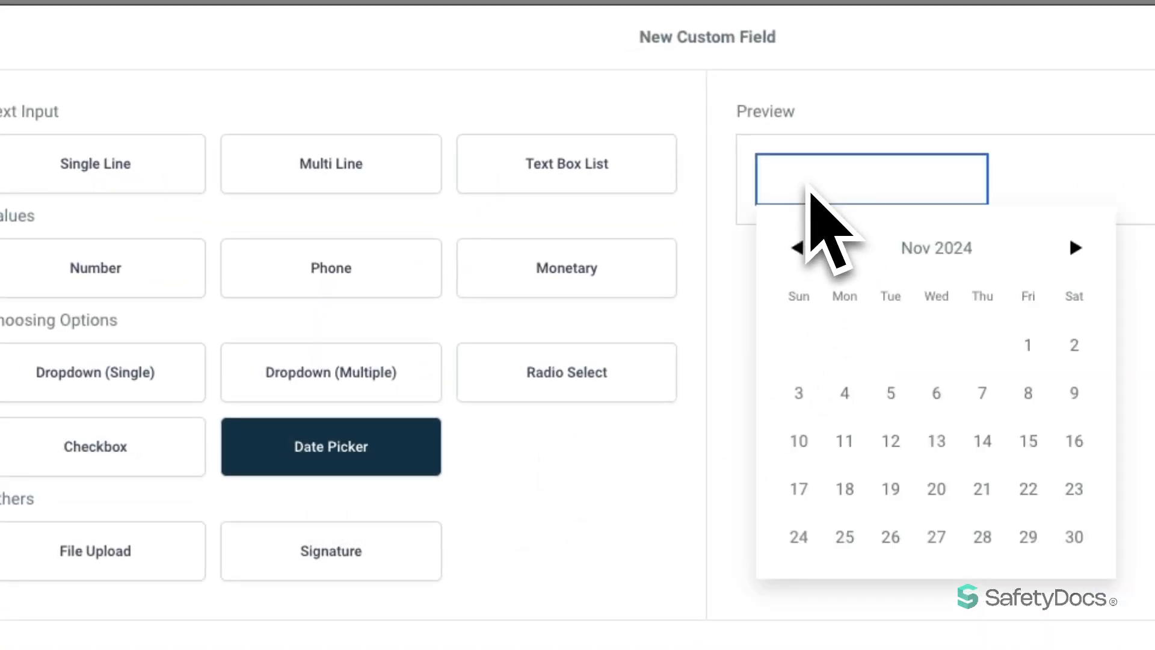
pyautogui.click(982, 393)
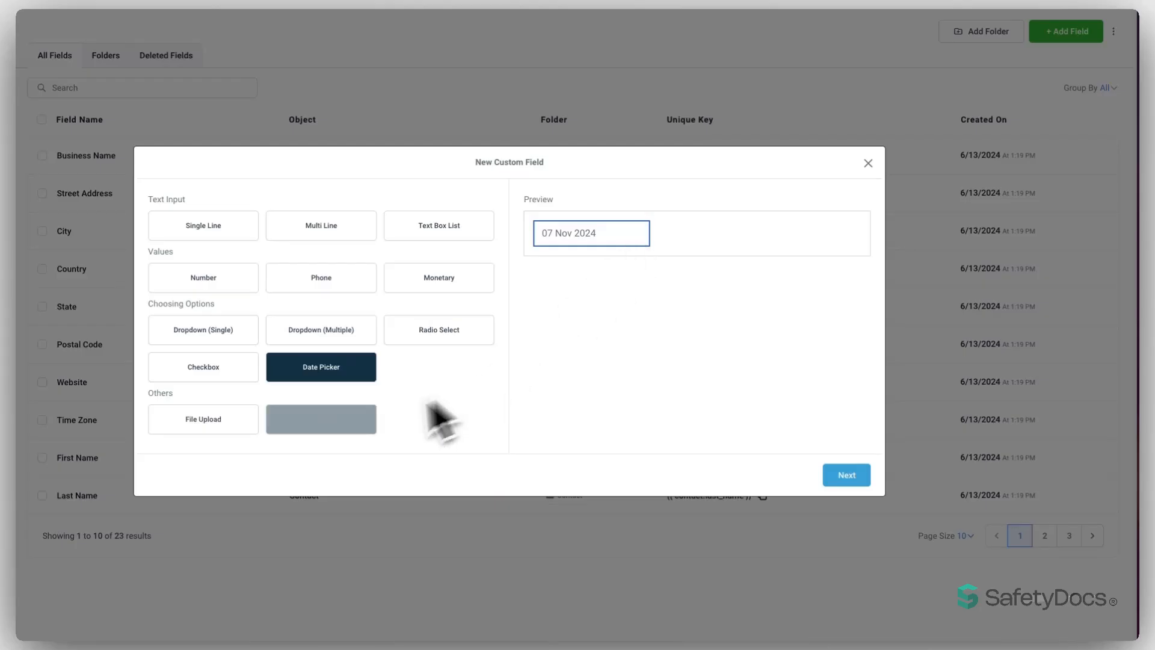
# - Preview the File Upload type, then the Signature type with its file chooser
pyautogui.click(205, 421)
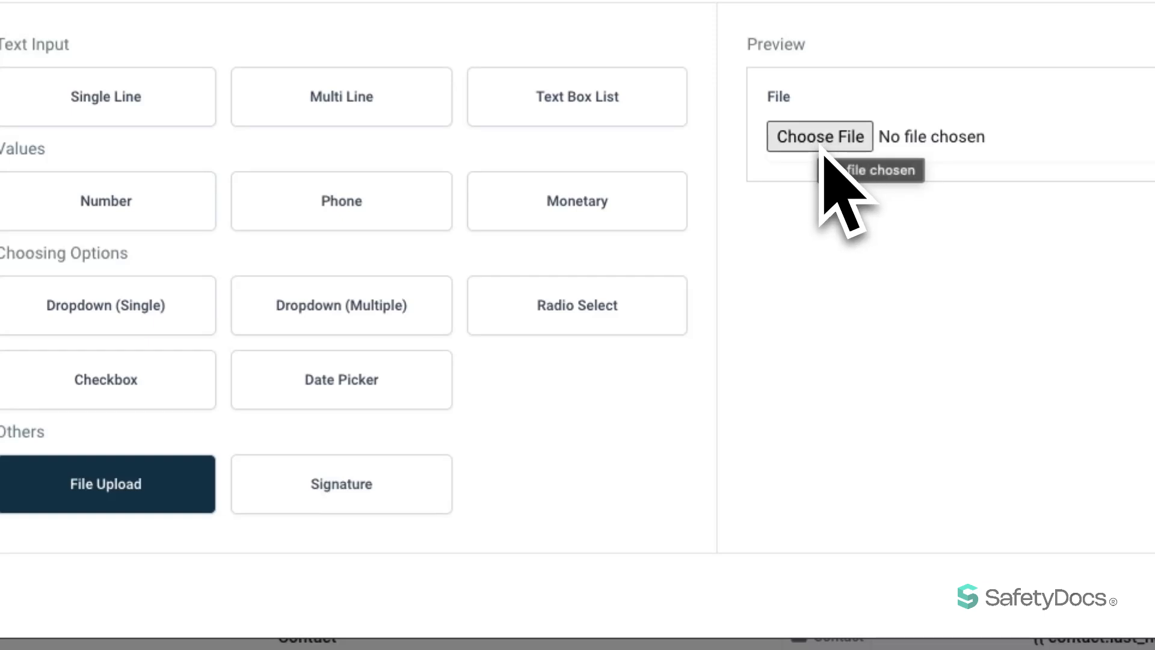
pyautogui.click(341, 483)
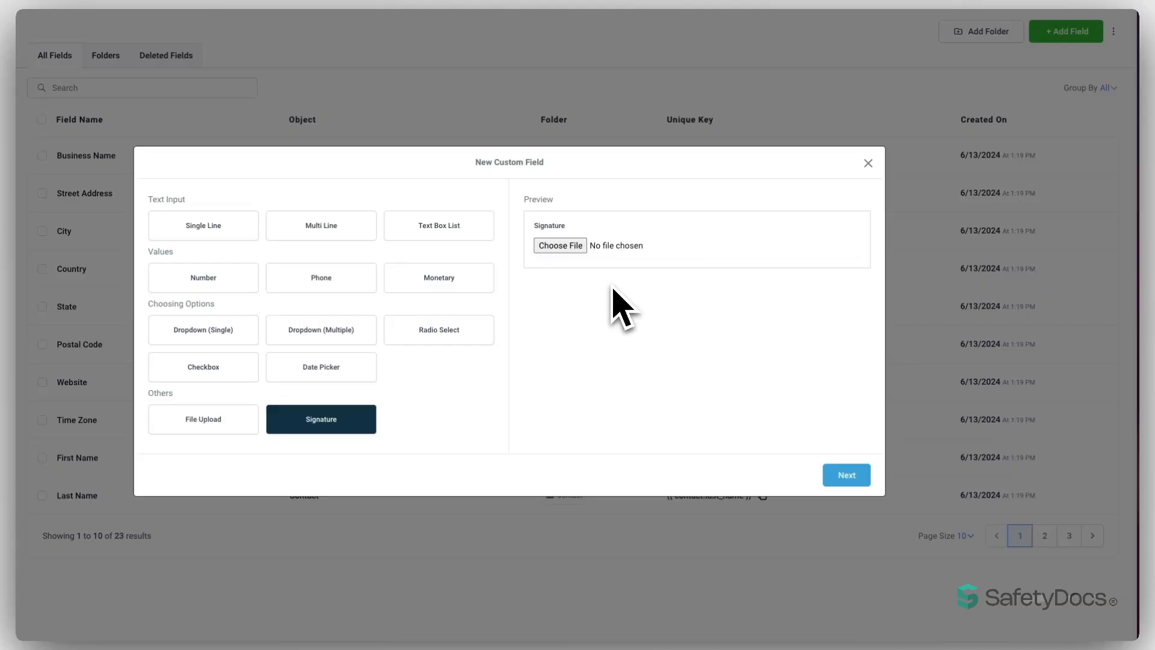
# - Save a Single Line field 'Puppy Name' on Contact, in the General Info group
pyautogui.click(198, 228)
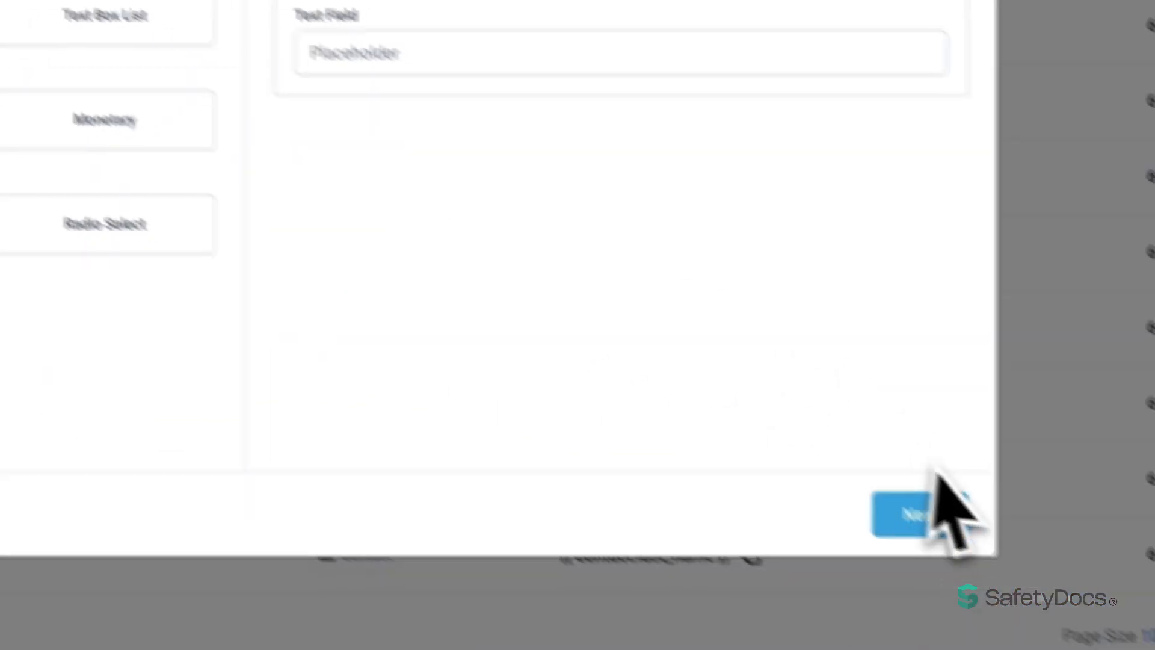
pyautogui.click(846, 464)
pyautogui.write('Puppy Name')
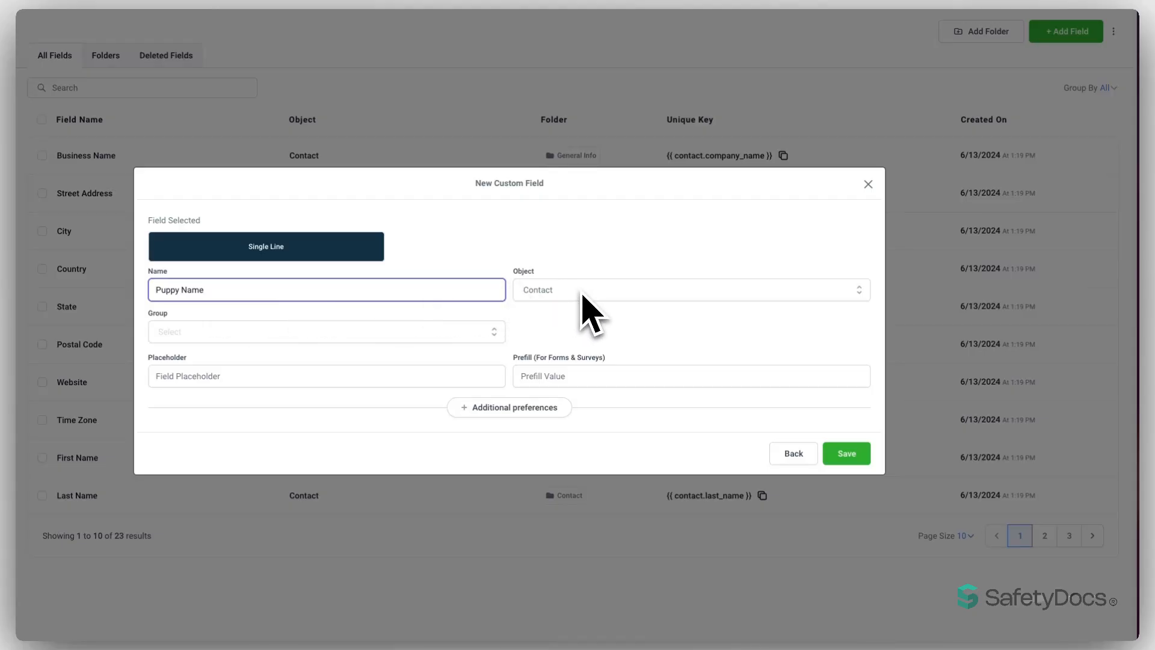
pyautogui.click(583, 293)
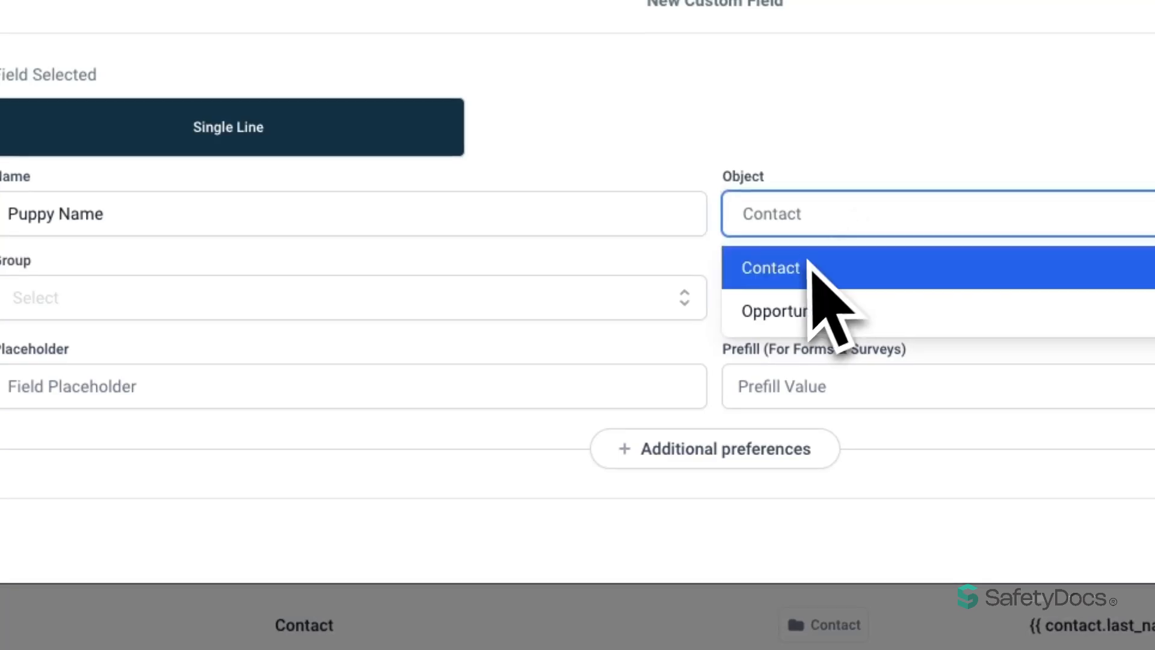
pyautogui.click(807, 266)
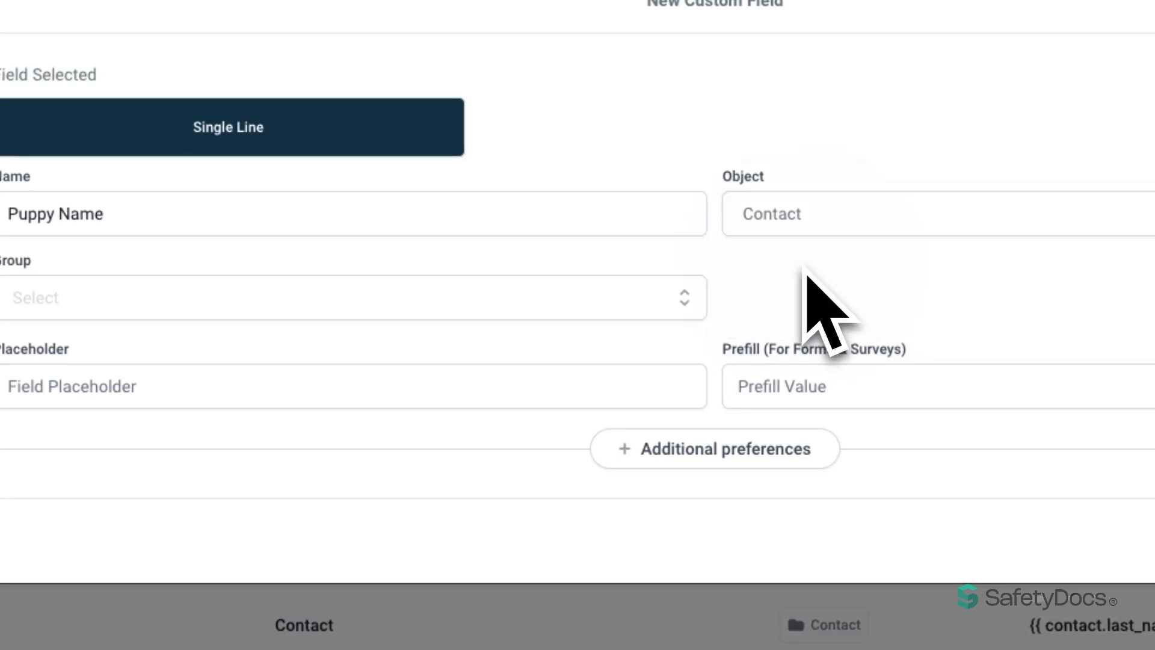
pyautogui.click(669, 298)
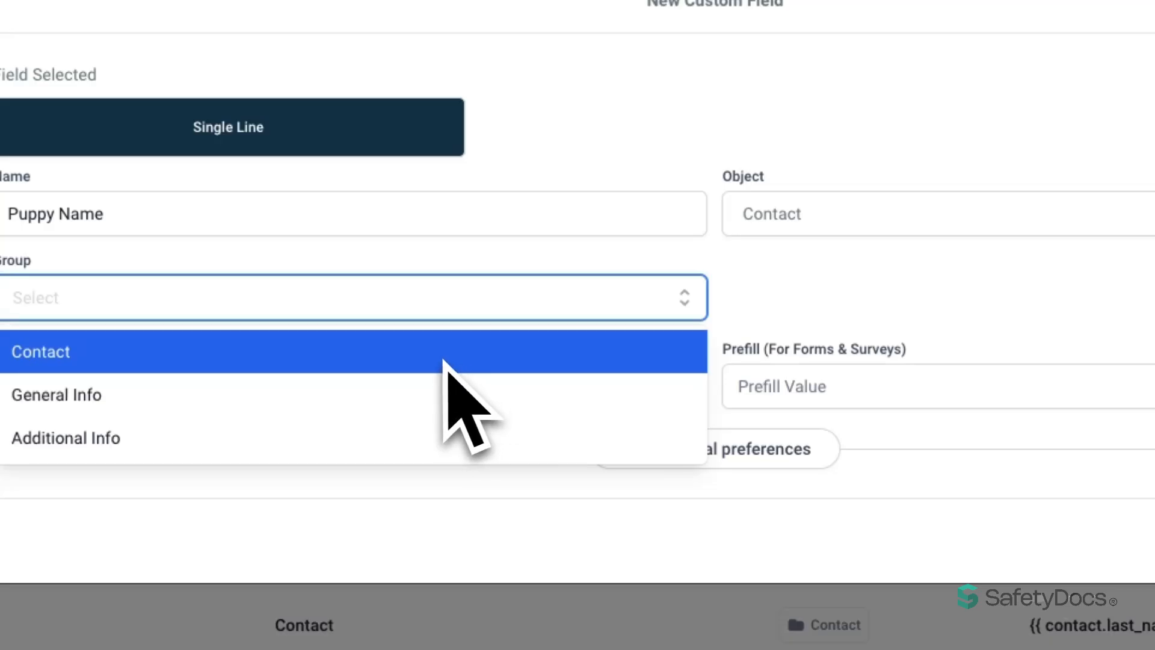
pyautogui.click(426, 397)
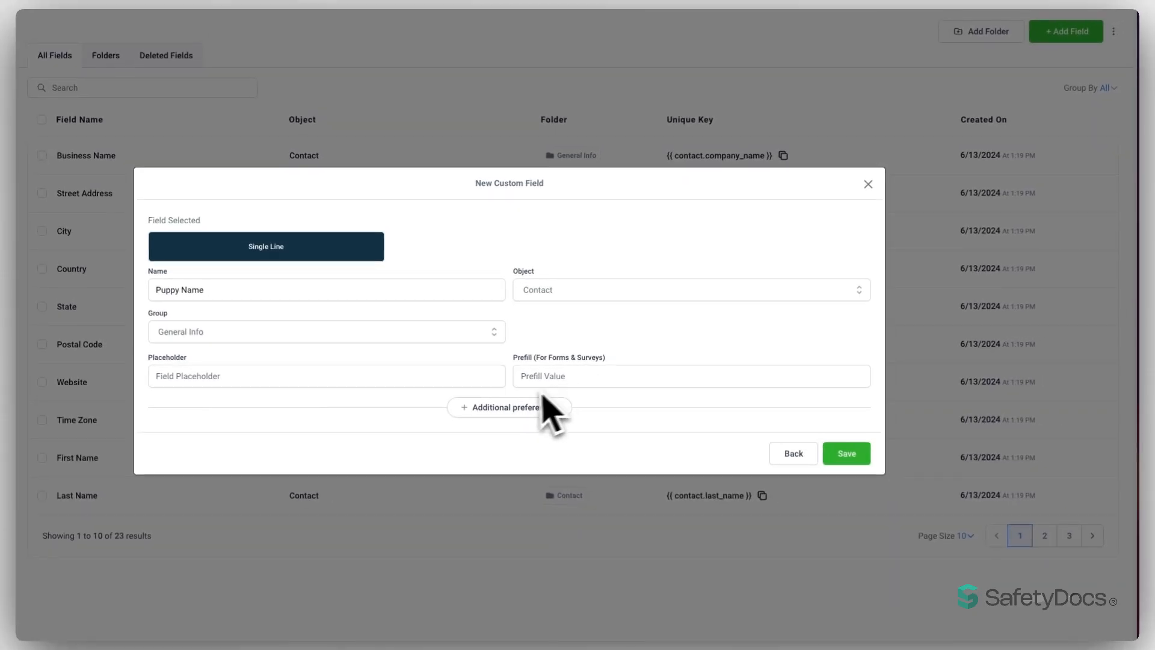
pyautogui.click(519, 409)
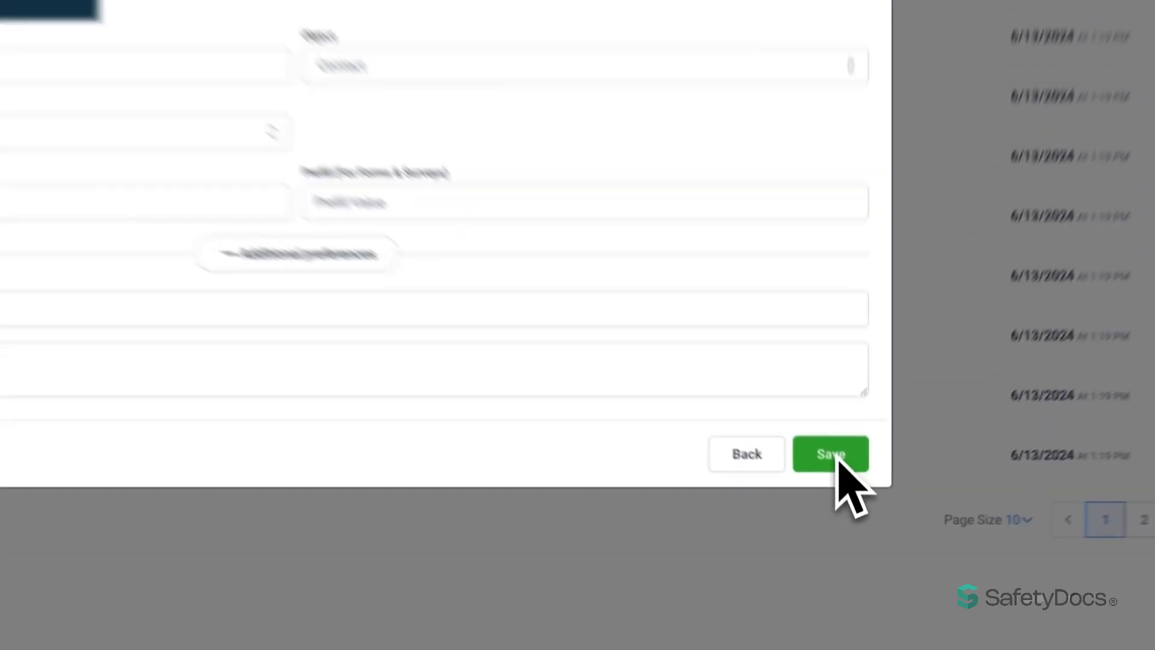
pyautogui.click(847, 494)
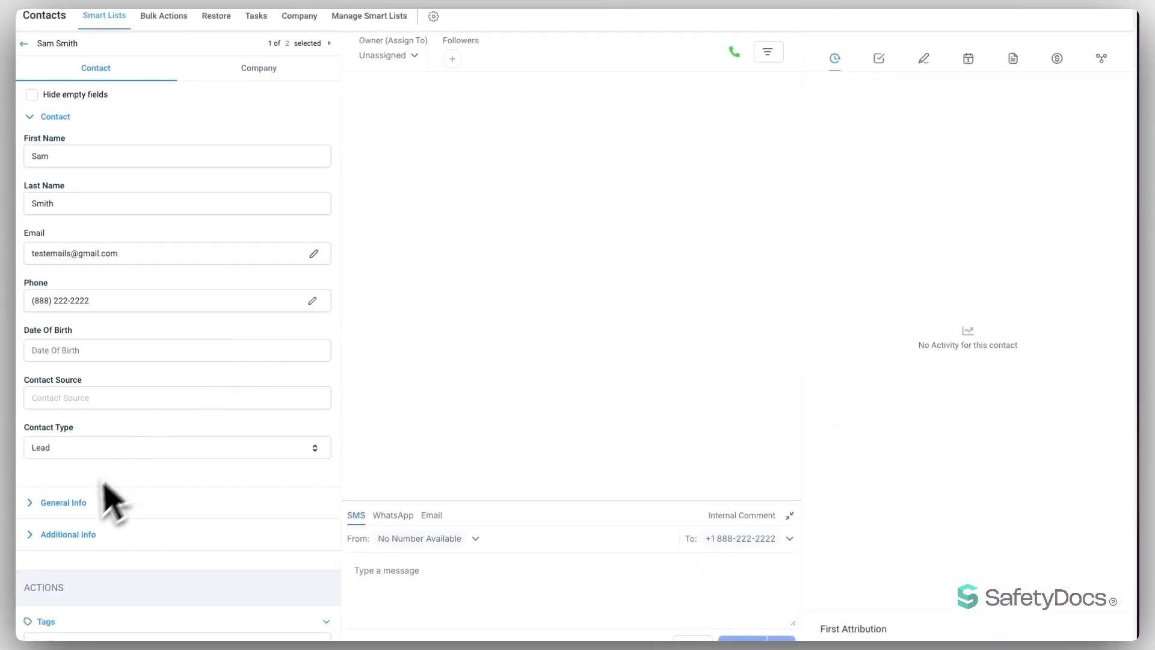
# - Expand the contact's General Info section and scroll to the empty Puppy Name field
pyautogui.click(103, 493)
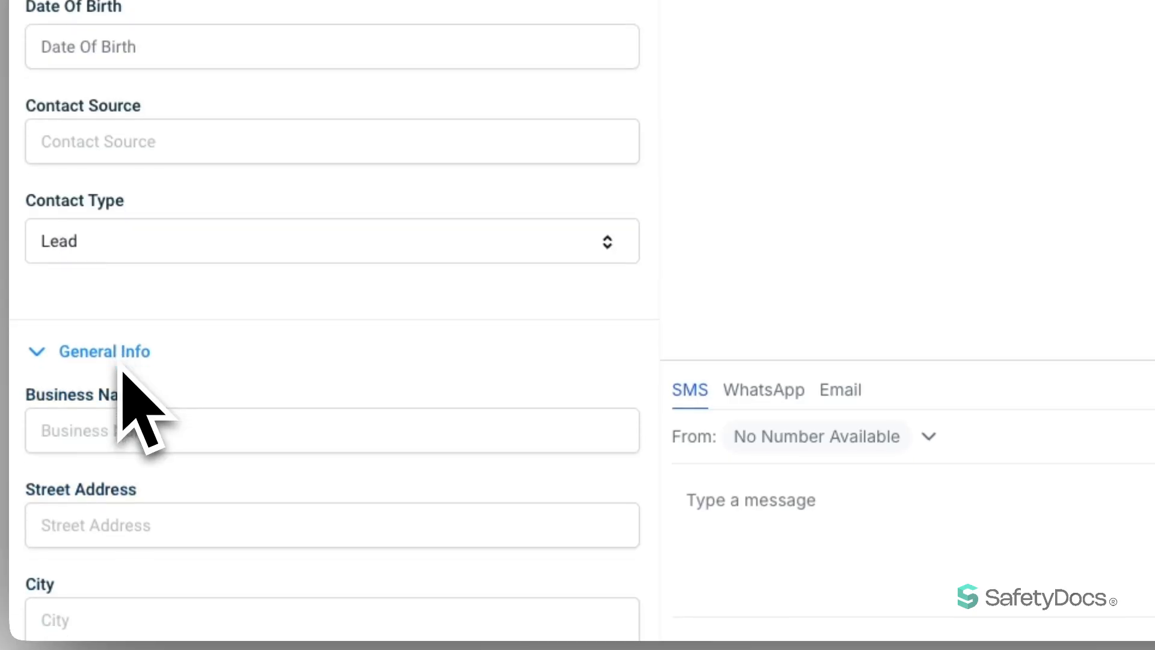
pyautogui.scroll(-3, 123, 372)
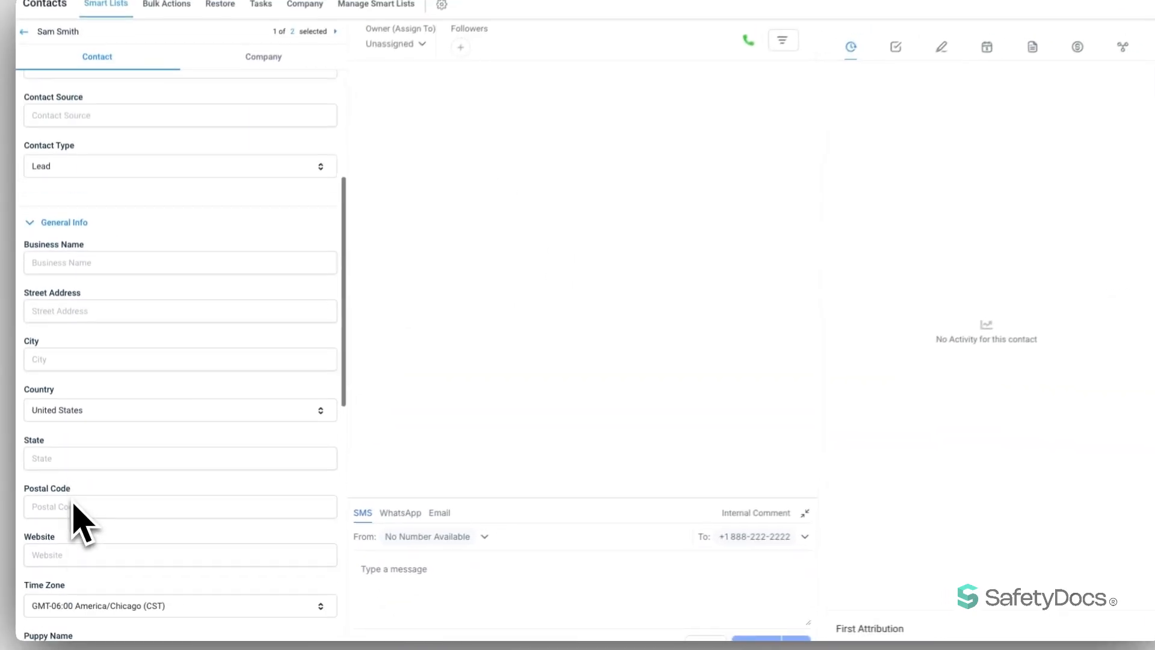
pyautogui.scroll(-2, 83, 523)
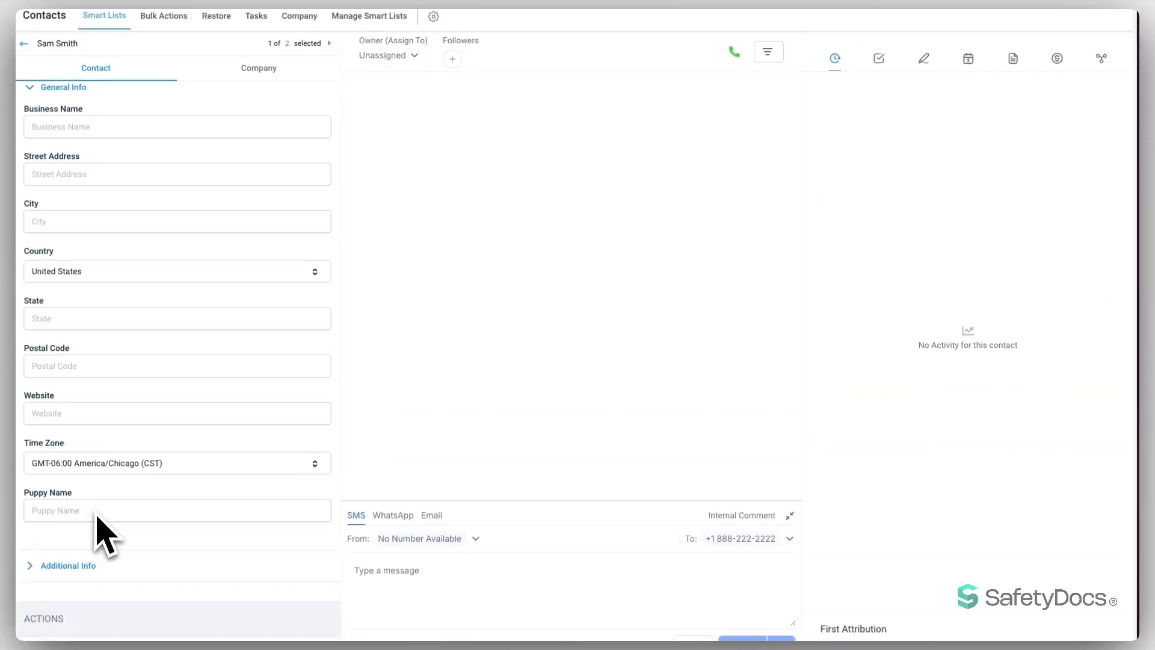
pyautogui.scroll(1, 96, 515)
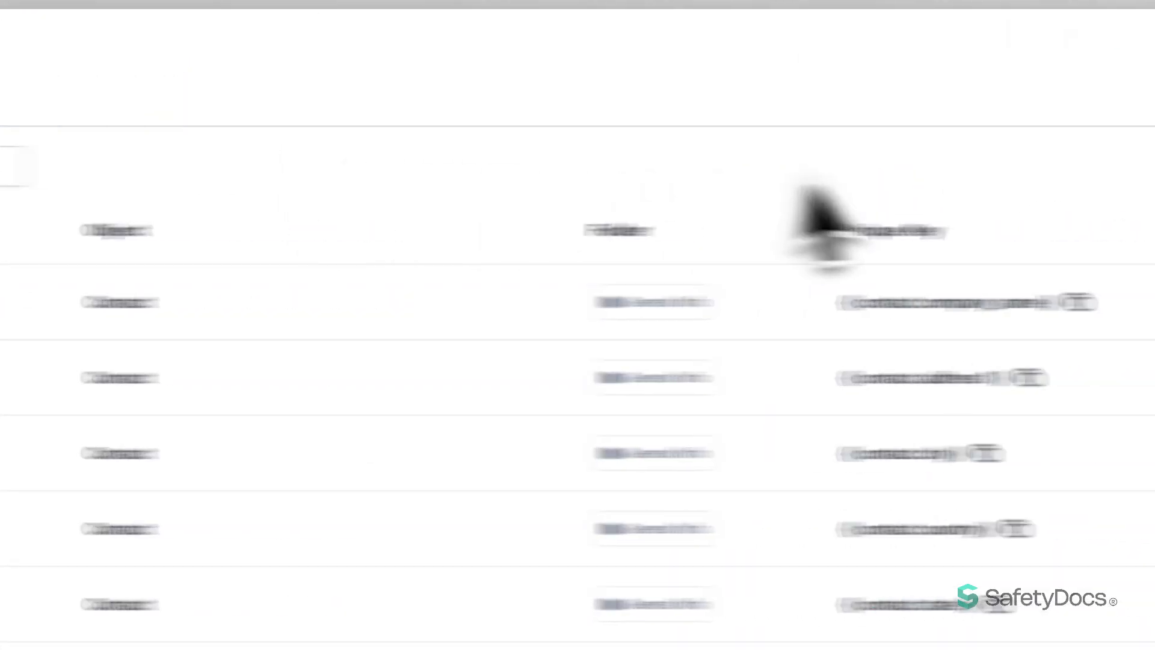
# - Save another Single Line custom field on the Opportunity object, in the first listed group
pyautogui.click(1011, 55)
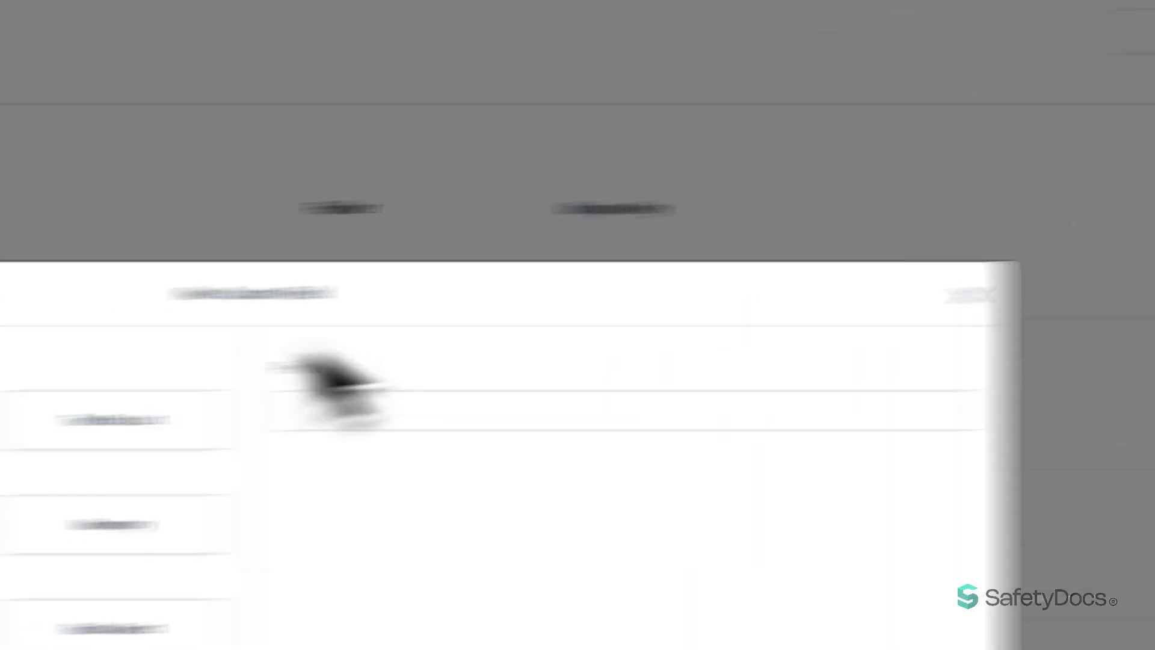
pyautogui.click(347, 332)
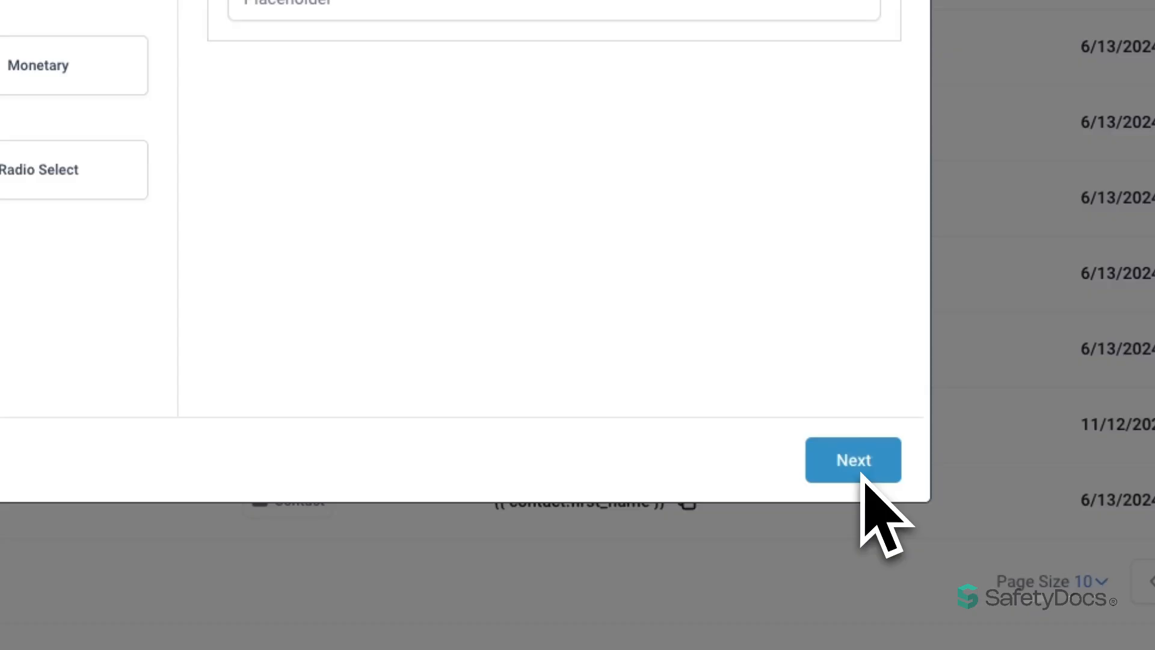
pyautogui.click(861, 473)
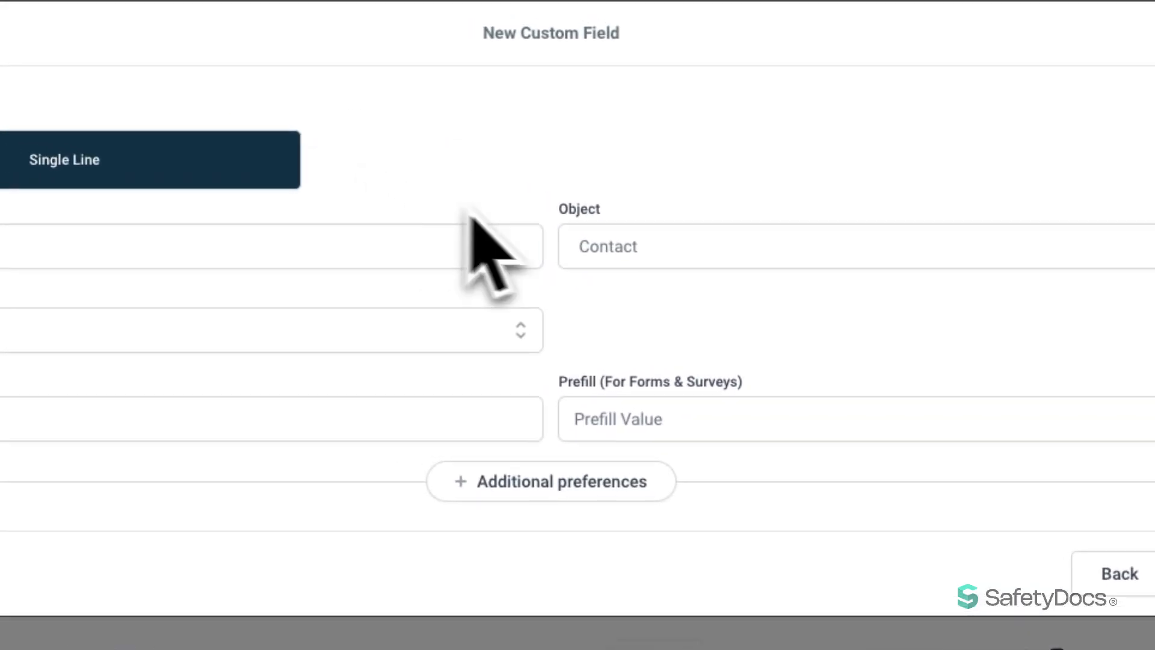
pyautogui.click(693, 252)
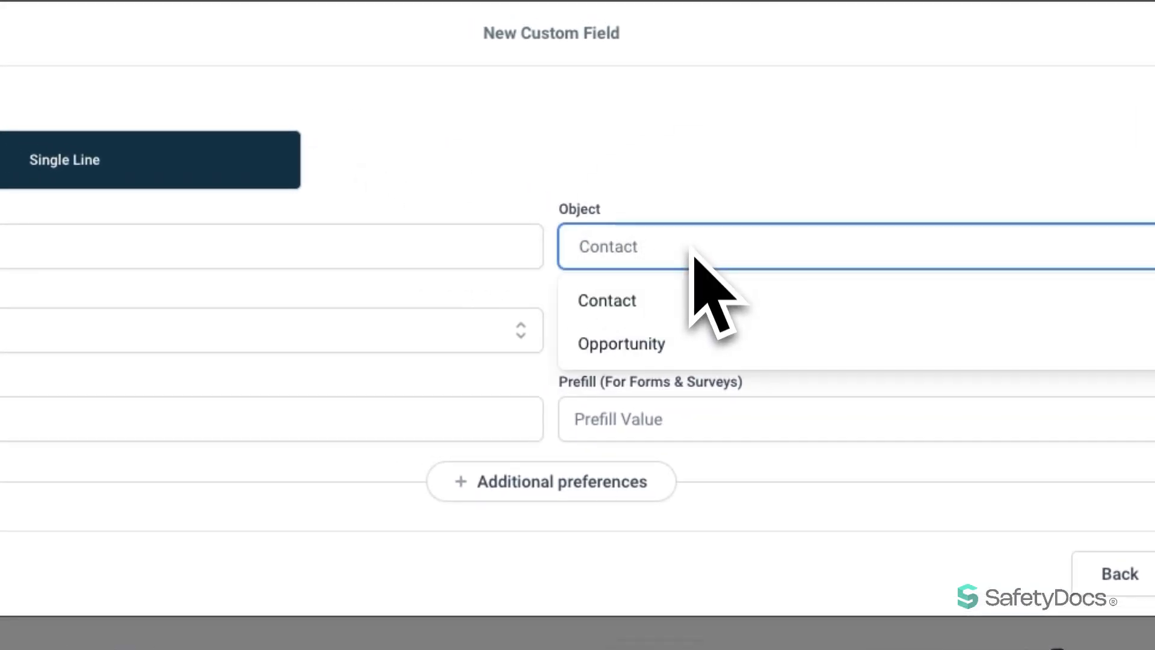
pyautogui.click(663, 346)
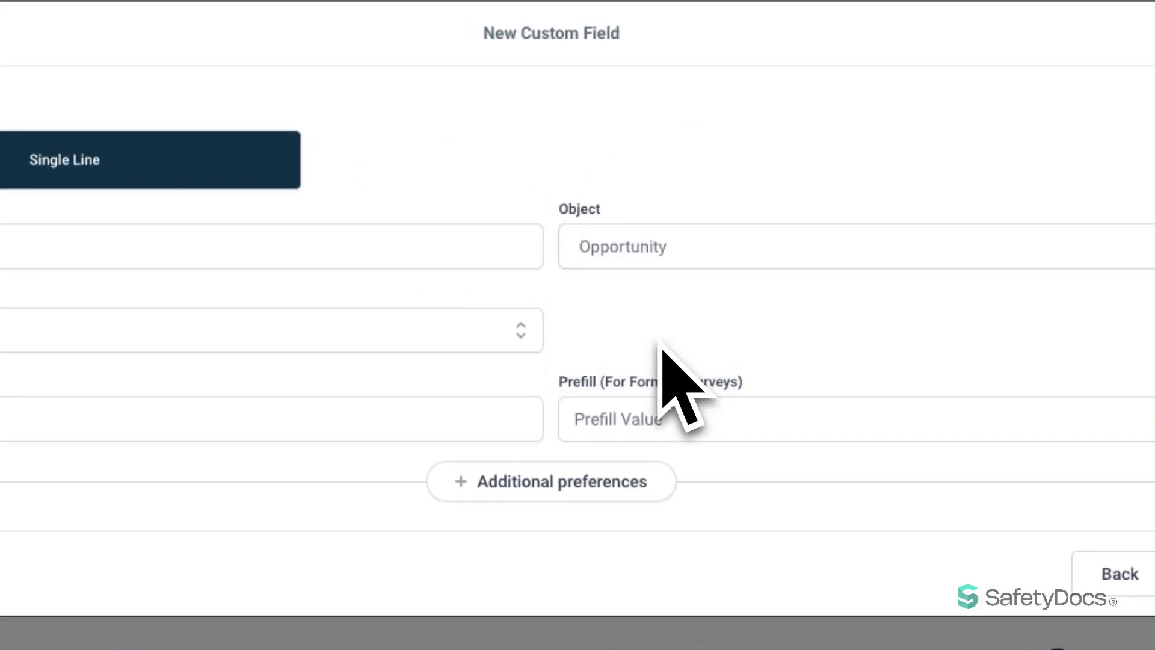
pyautogui.click(483, 333)
pyautogui.click(301, 387)
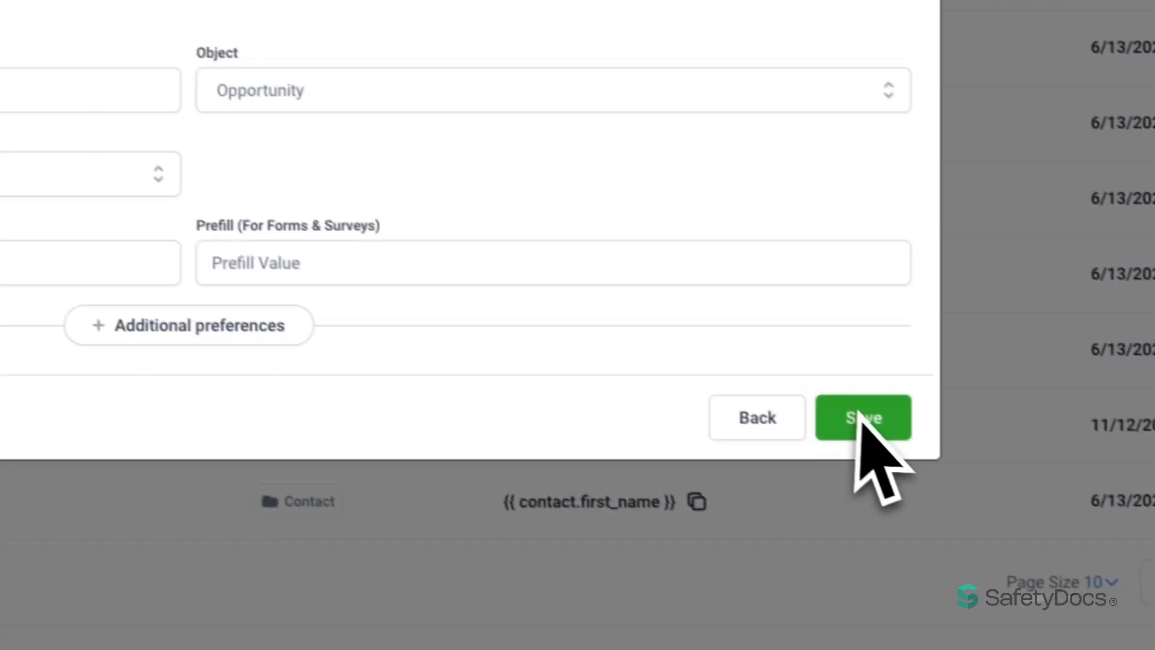
pyautogui.click(858, 413)
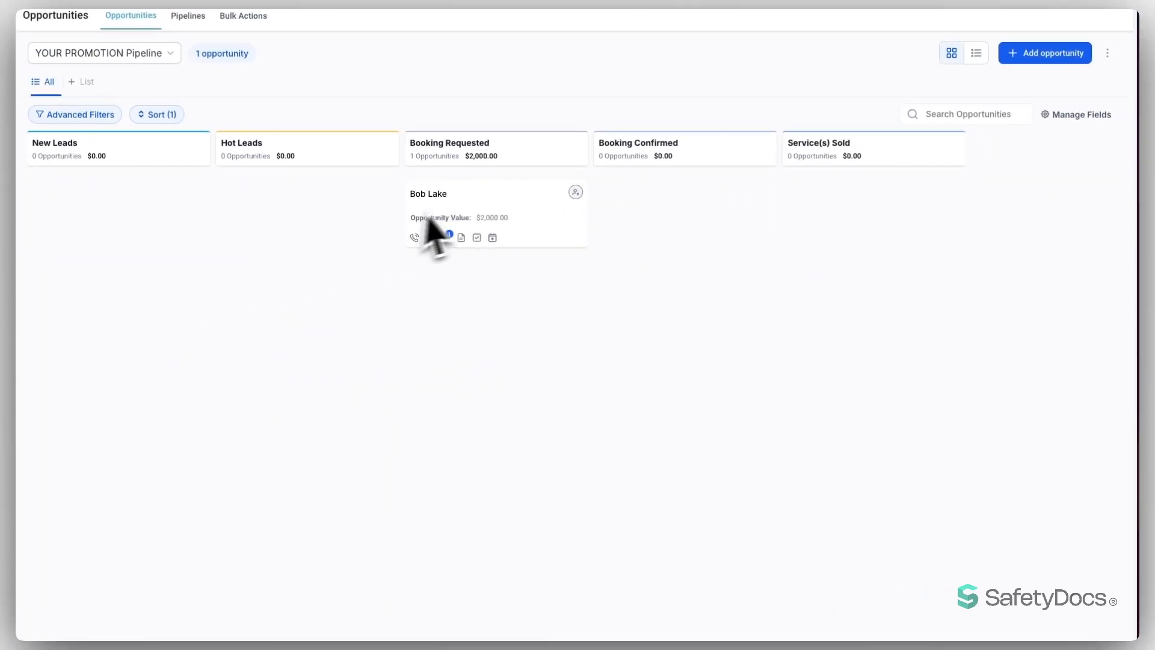
# - Check the opportunity's Puppy Name field, glance at Appointment and Tasks, and return to Opportunity Details
pyautogui.click(489, 205)
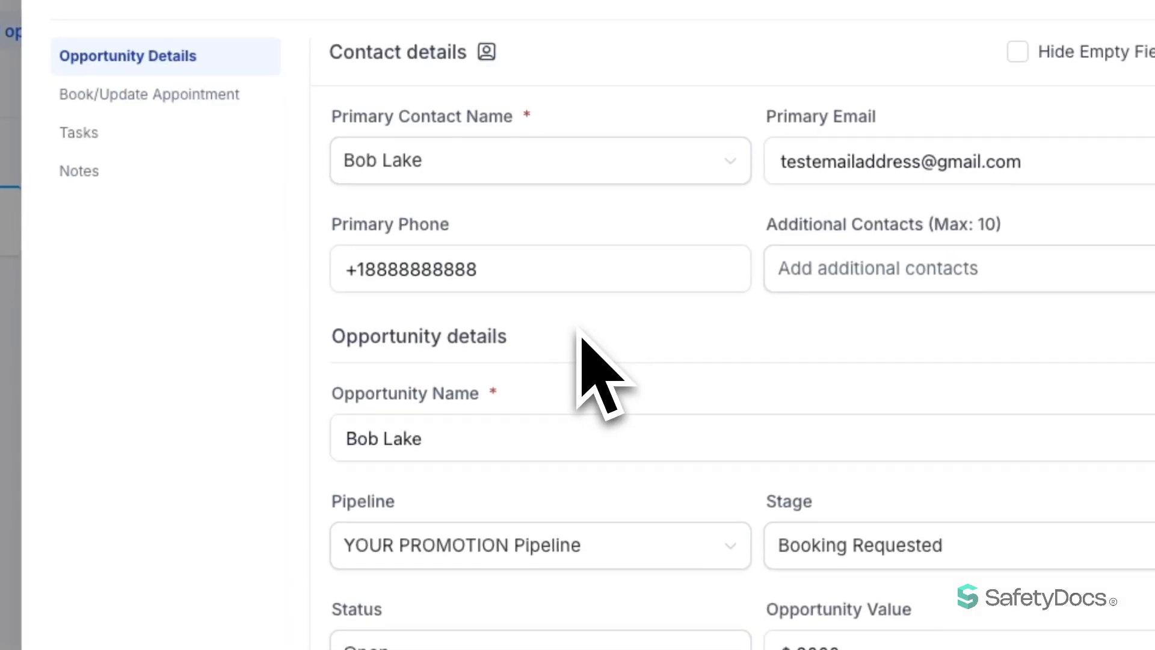
pyautogui.scroll(-2, 581, 346)
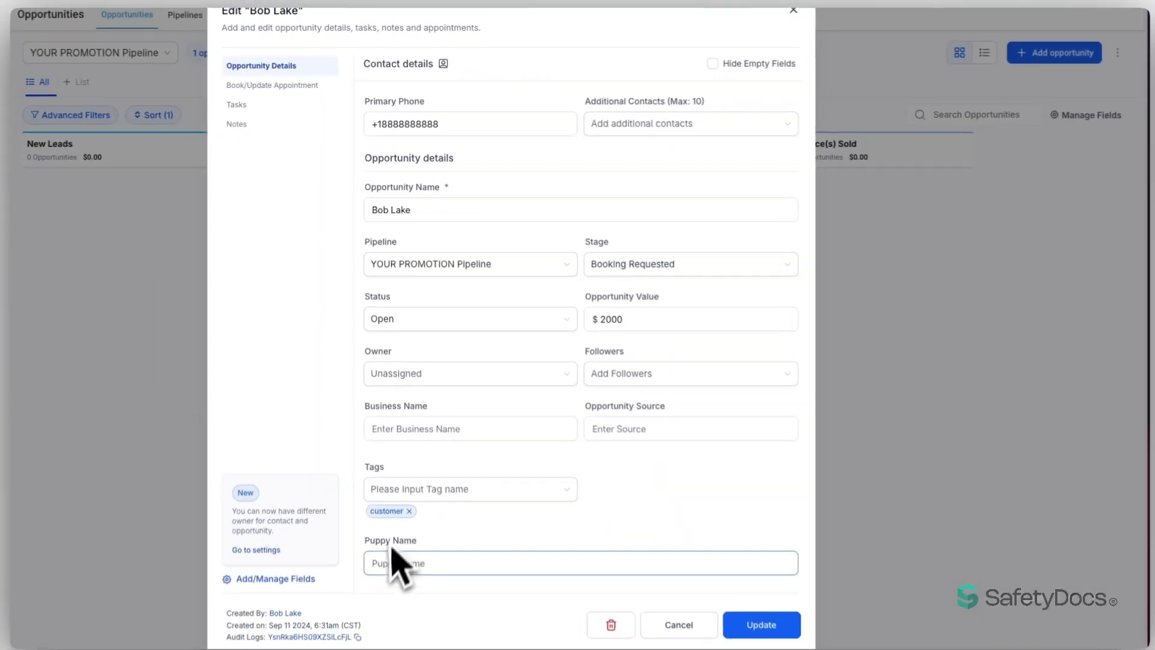
pyautogui.click(399, 559)
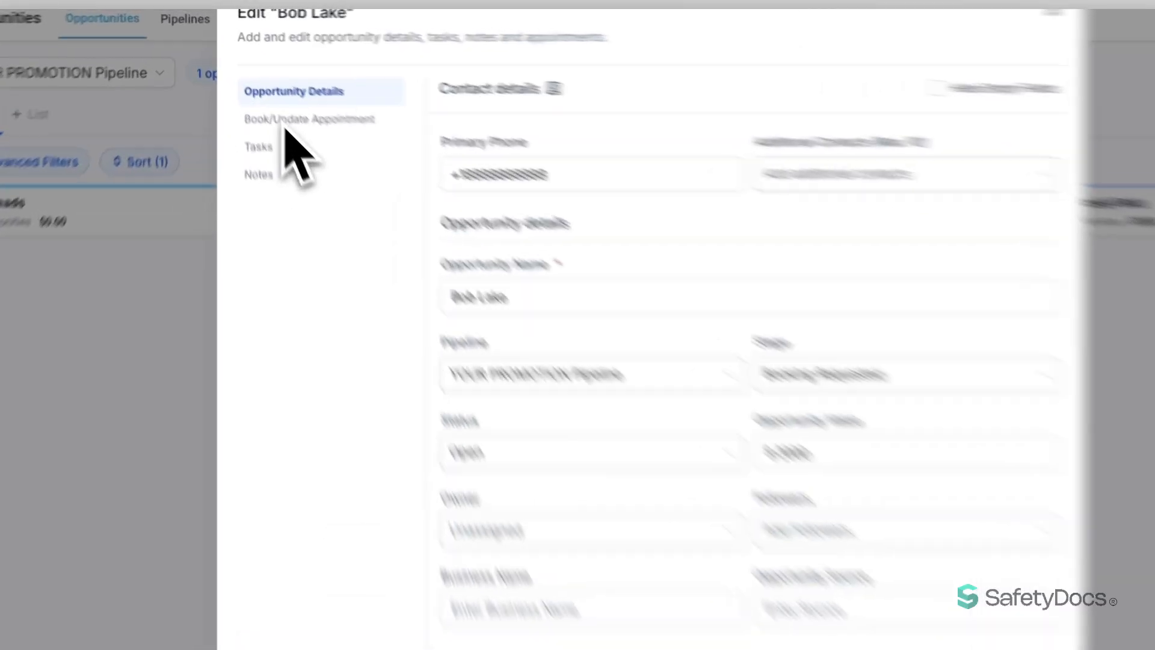
pyautogui.click(260, 89)
pyautogui.click(247, 106)
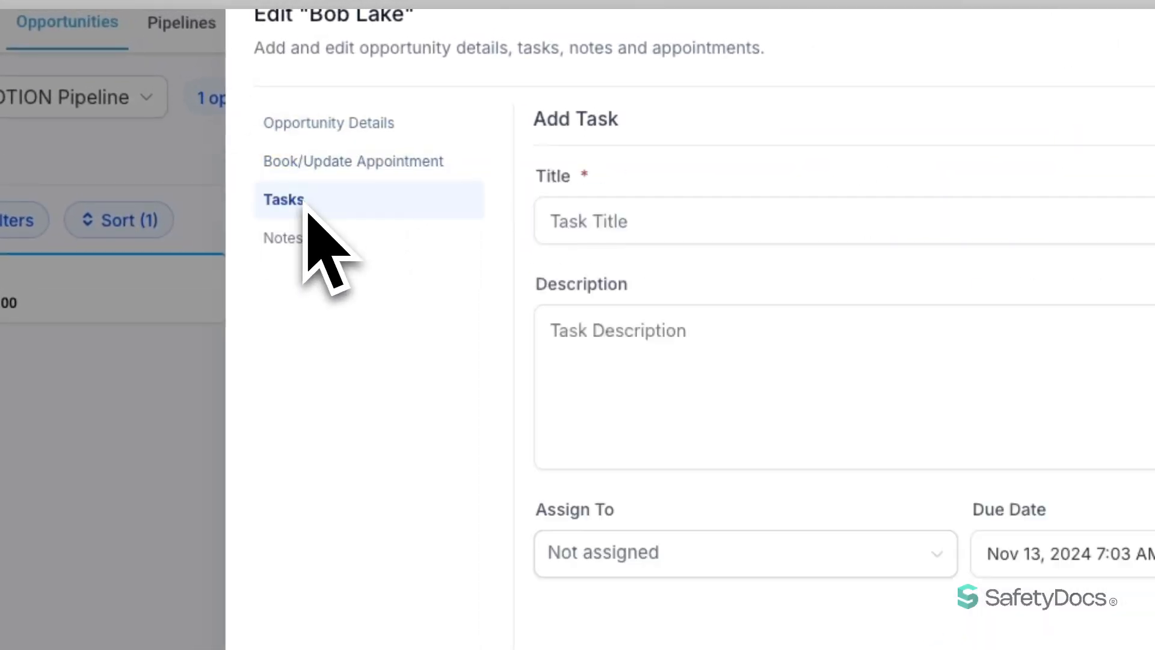
pyautogui.click(350, 126)
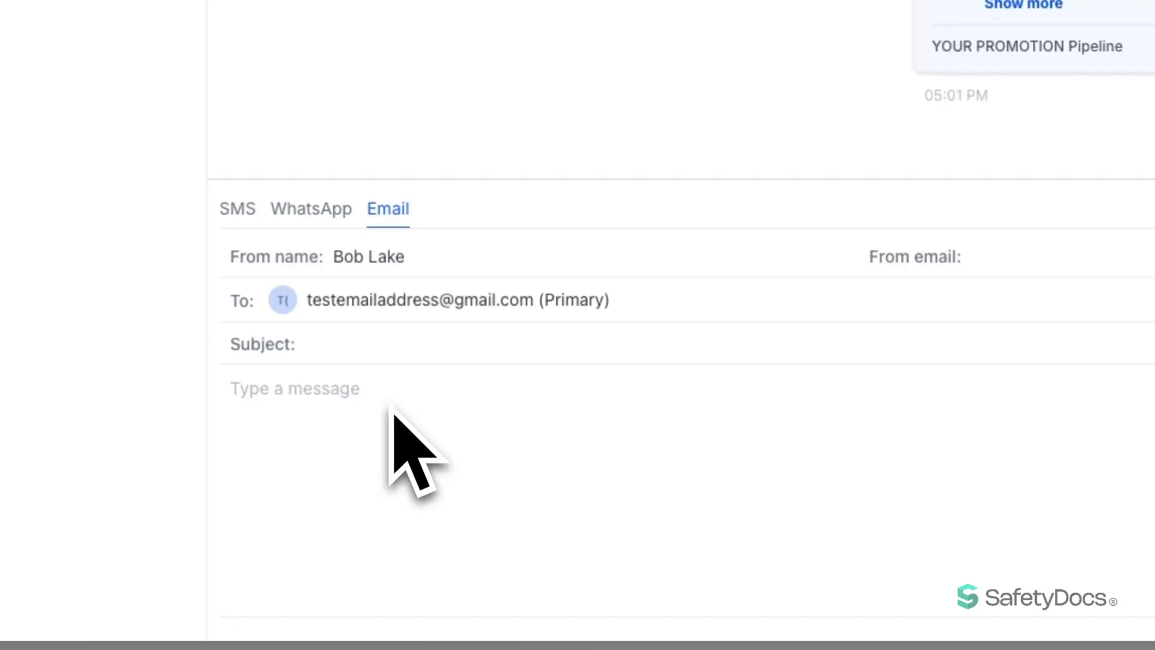
# - Insert the {{contact.email}} and {{contact.name}} merge tags into the email body
pyautogui.click(507, 639)
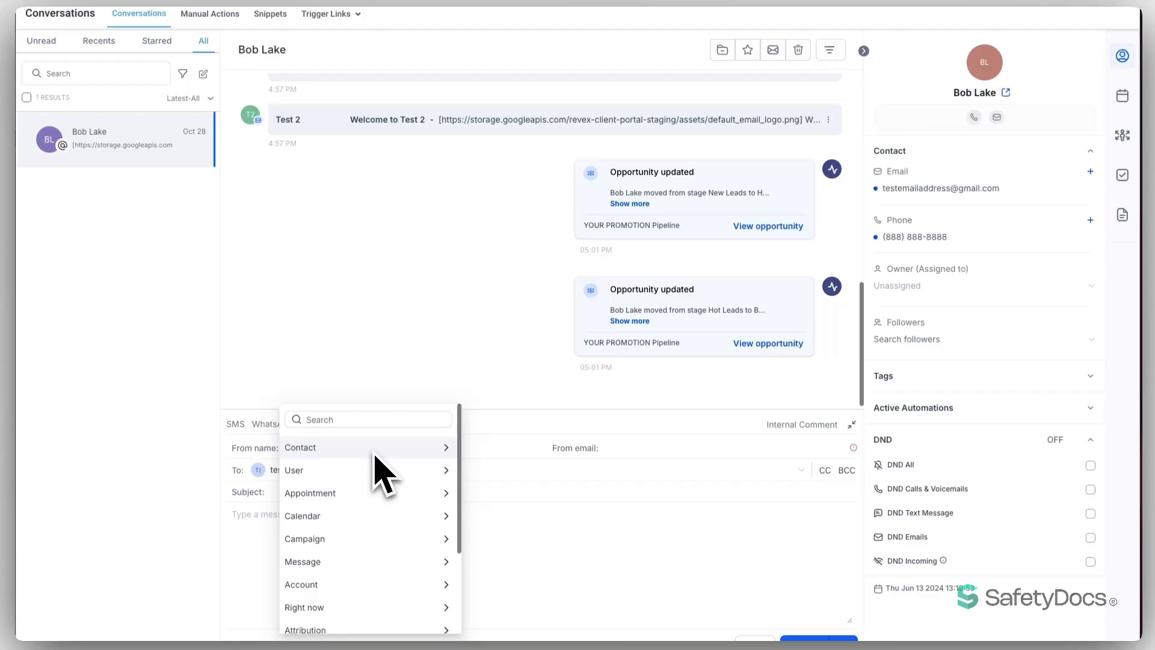
pyautogui.click(363, 451)
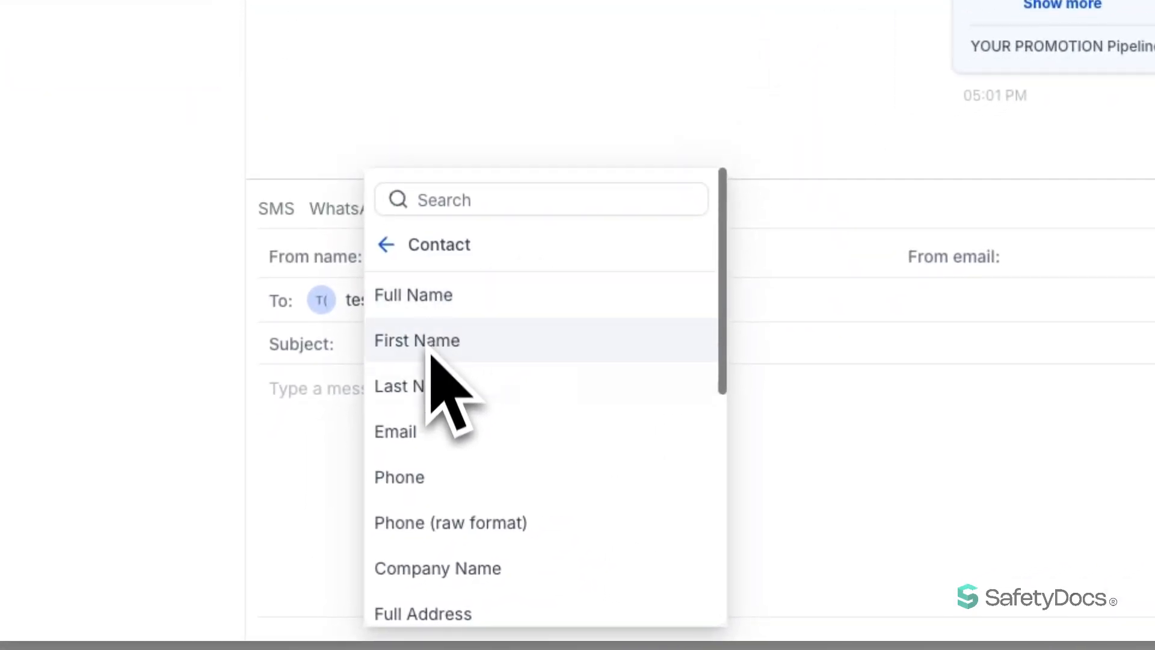
pyautogui.click(421, 432)
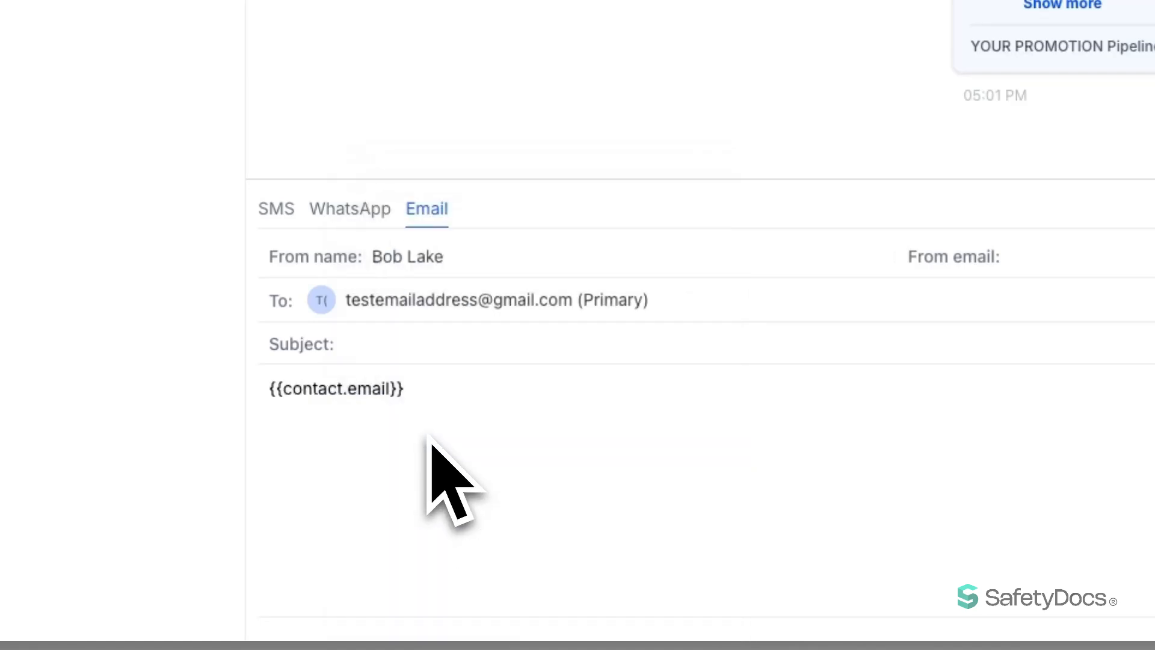
pyautogui.click(557, 638)
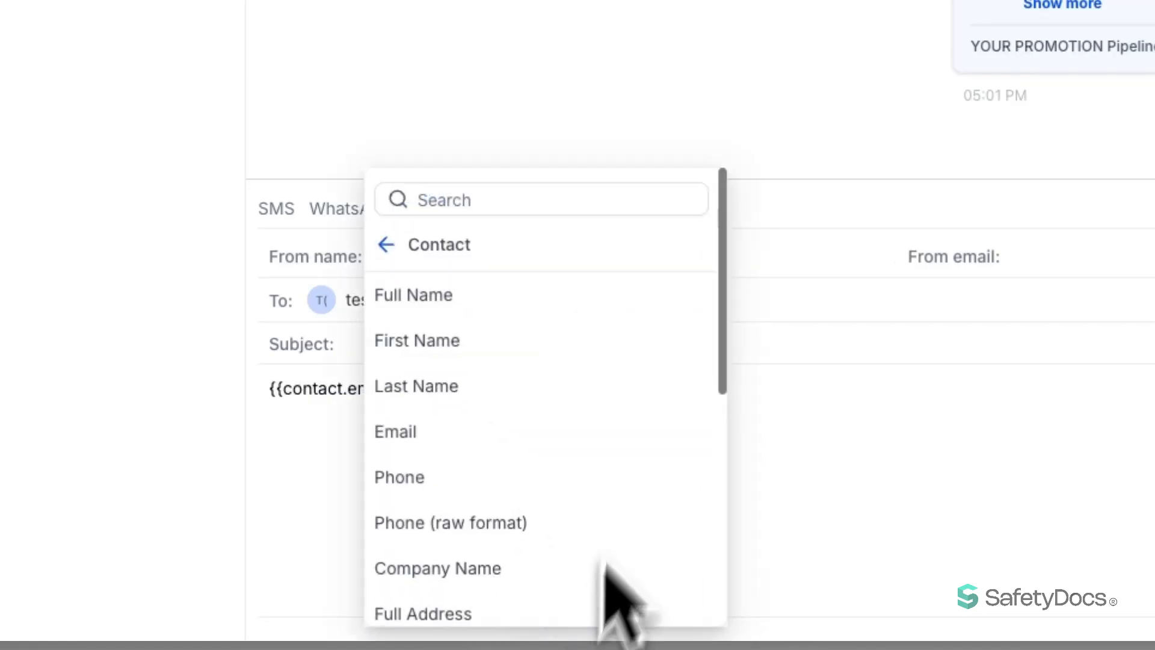
pyautogui.click(505, 310)
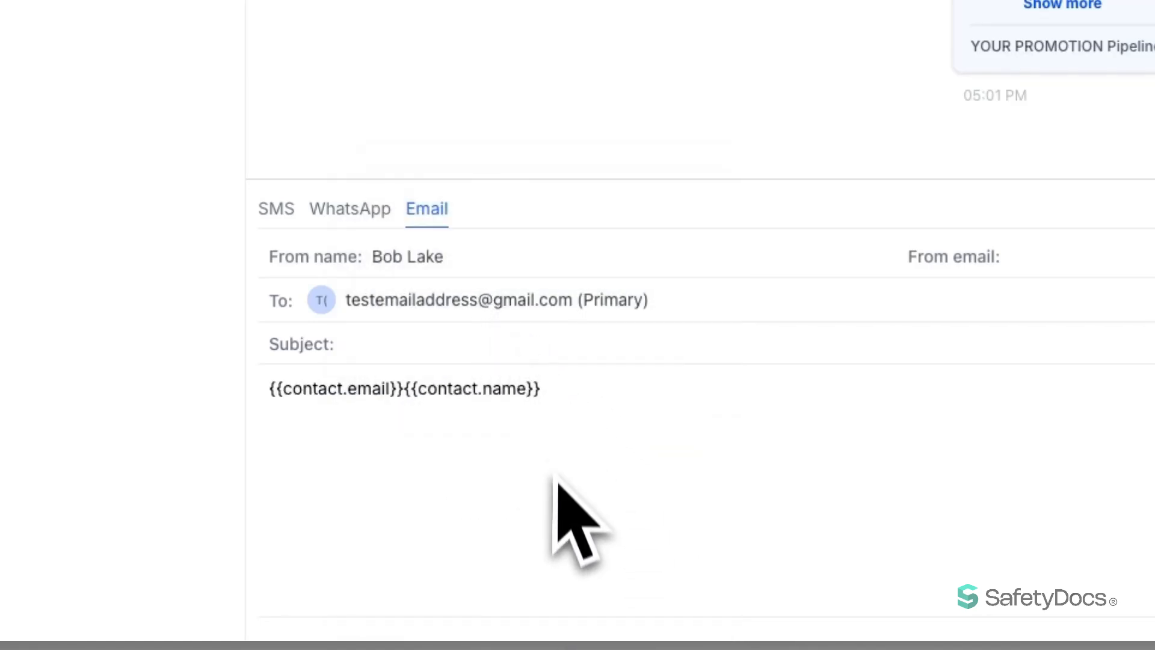
# - Browse the Contact merge fields down to Custom Fields
pyautogui.click(545, 639)
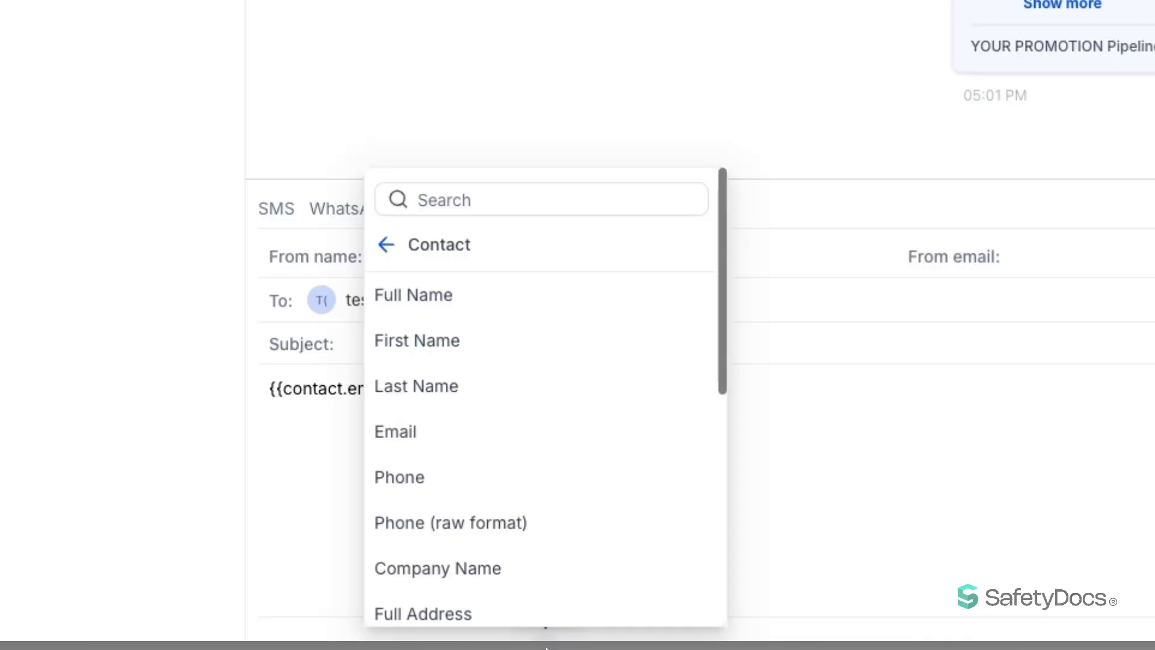
pyautogui.scroll(-5, 421, 313)
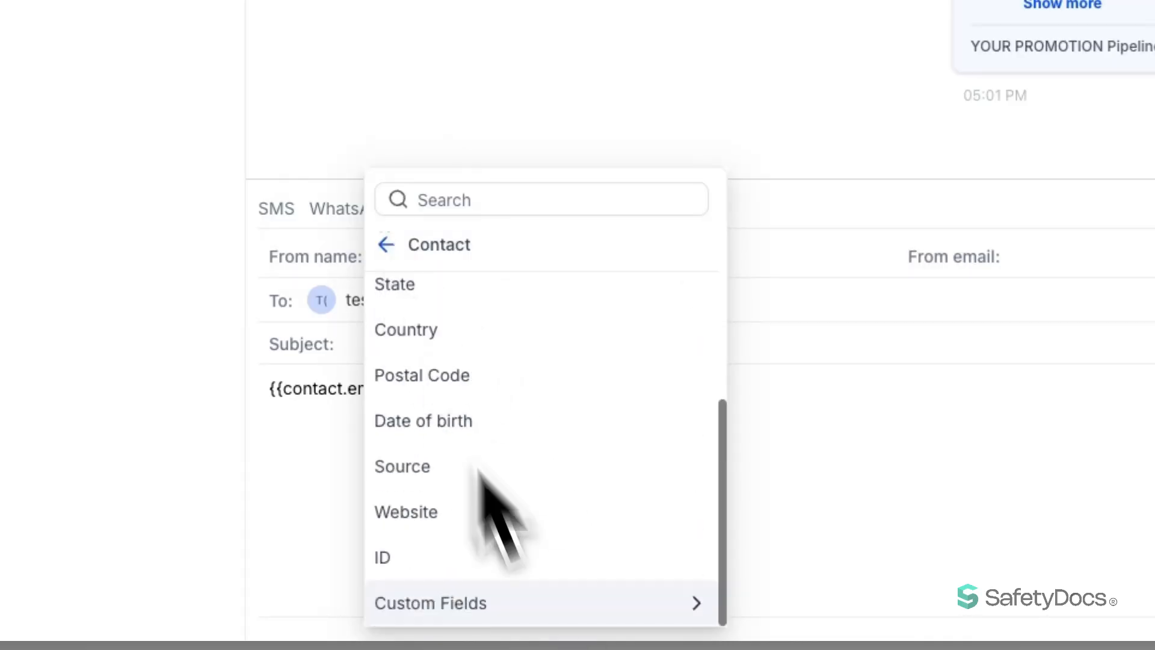
pyautogui.click(532, 603)
# - Insert the {{contact.puppy_name}} merge tag and select it in the email body
pyautogui.click(534, 604)
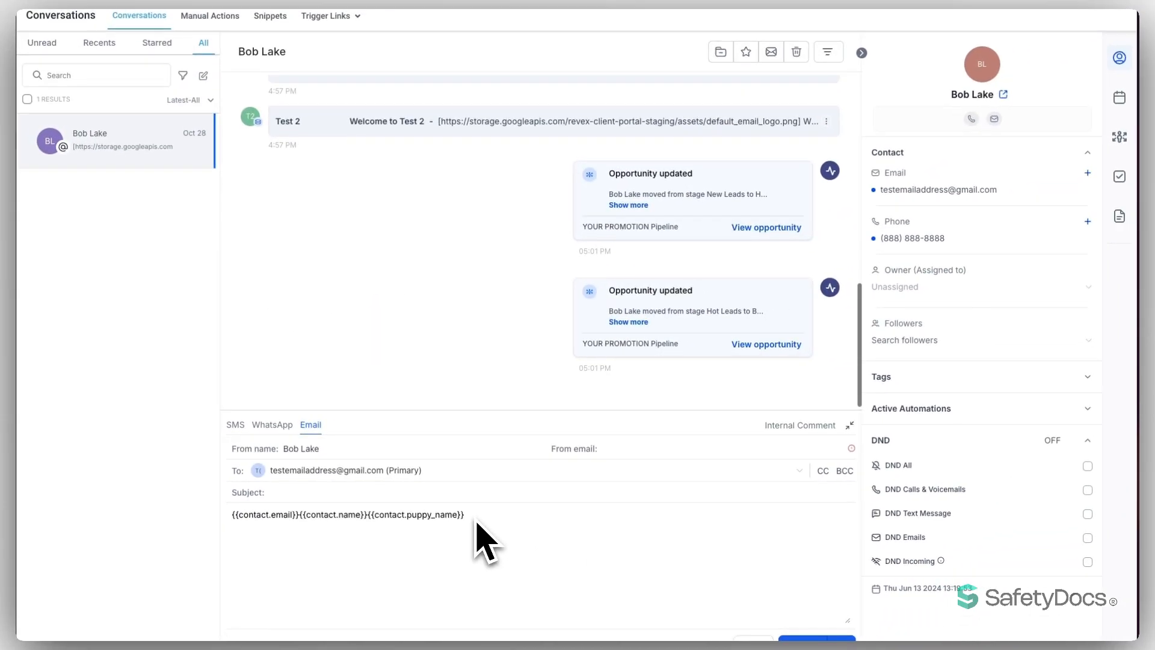
pyautogui.moveTo(477, 523); pyautogui.dragTo(374, 525)
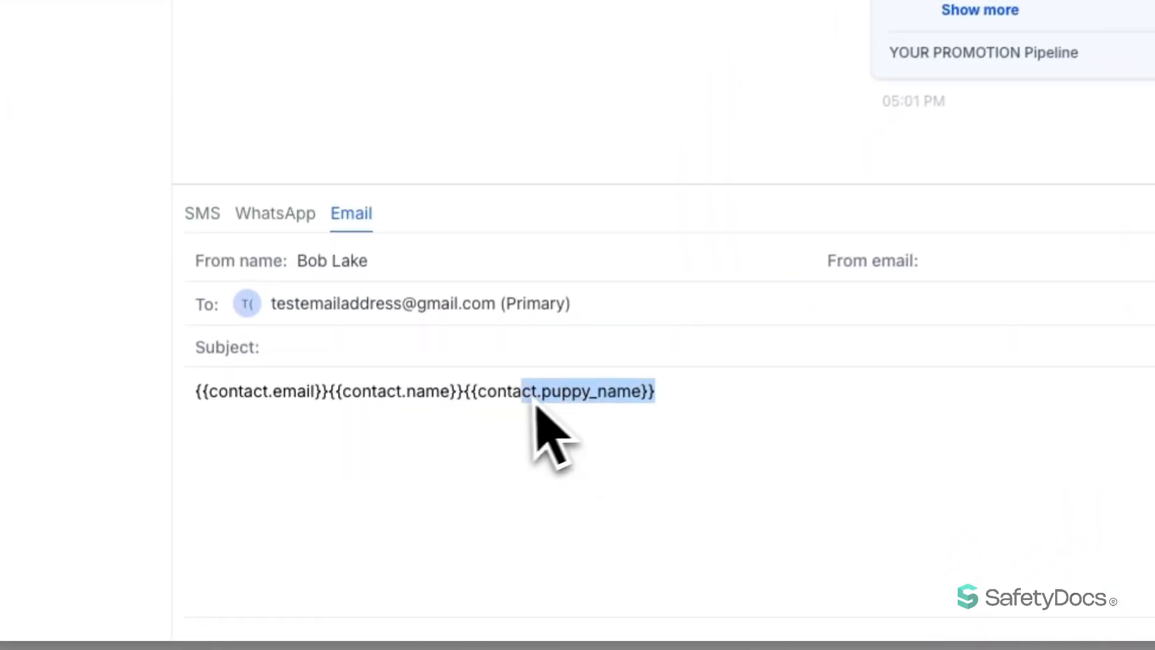
pyautogui.moveTo(479, 405); pyautogui.dragTo(471, 407)
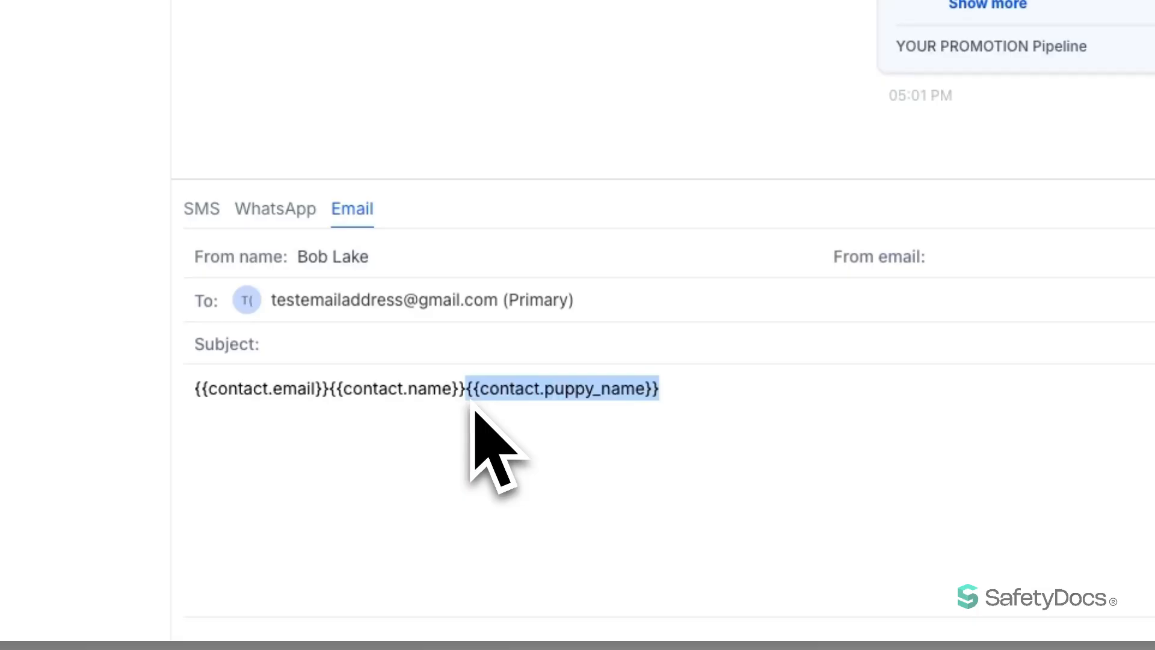